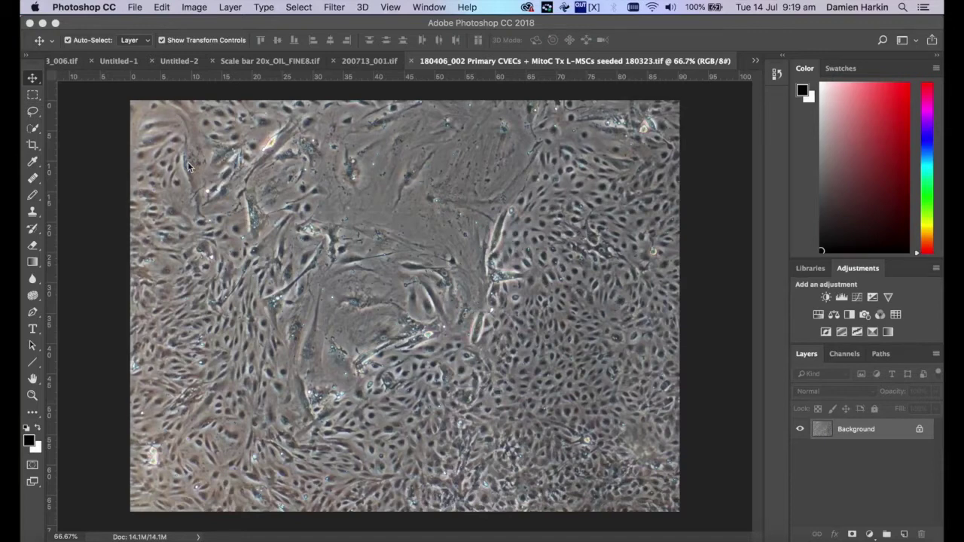
- Convert the cell micrograph to 8-bit Grayscale, discarding its colour information
click(193, 9)
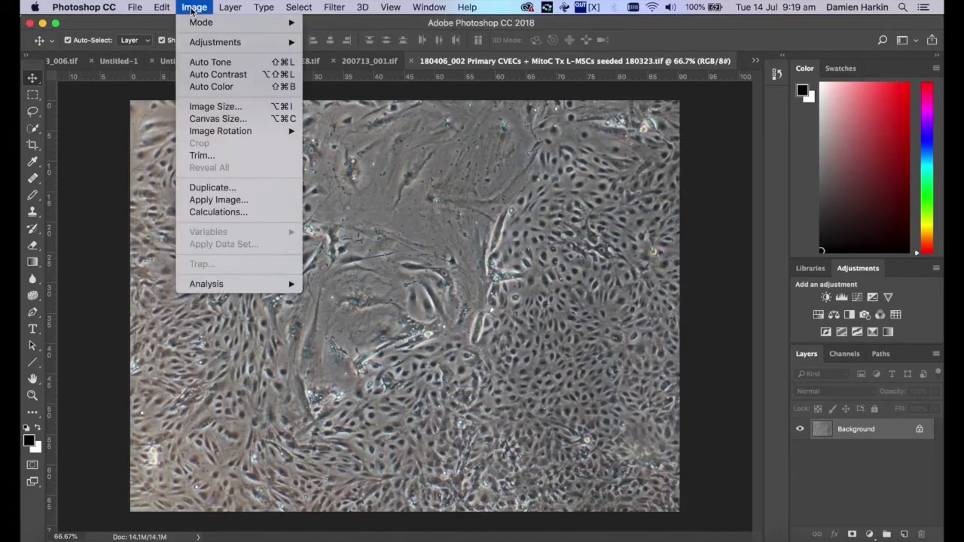
mouse_move(194, 21)
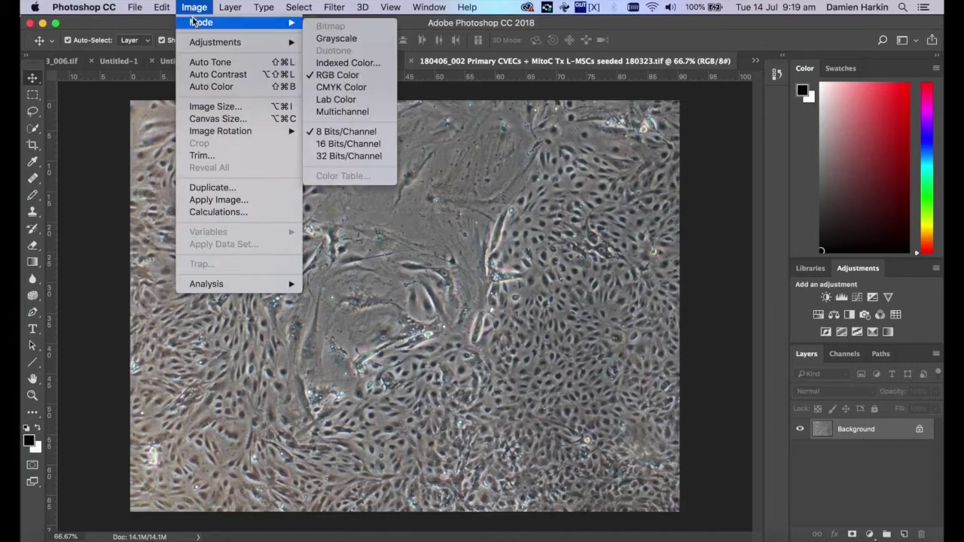
click(352, 40)
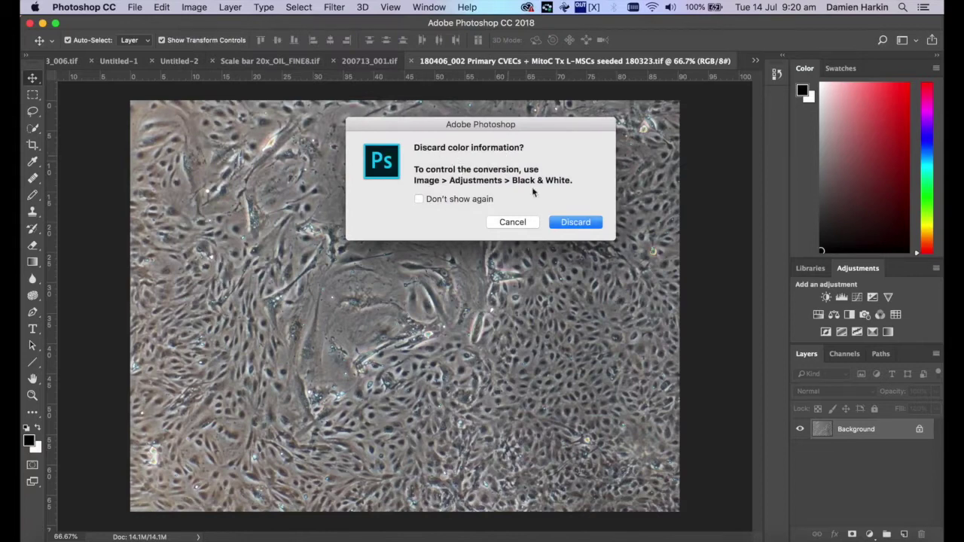
click(567, 224)
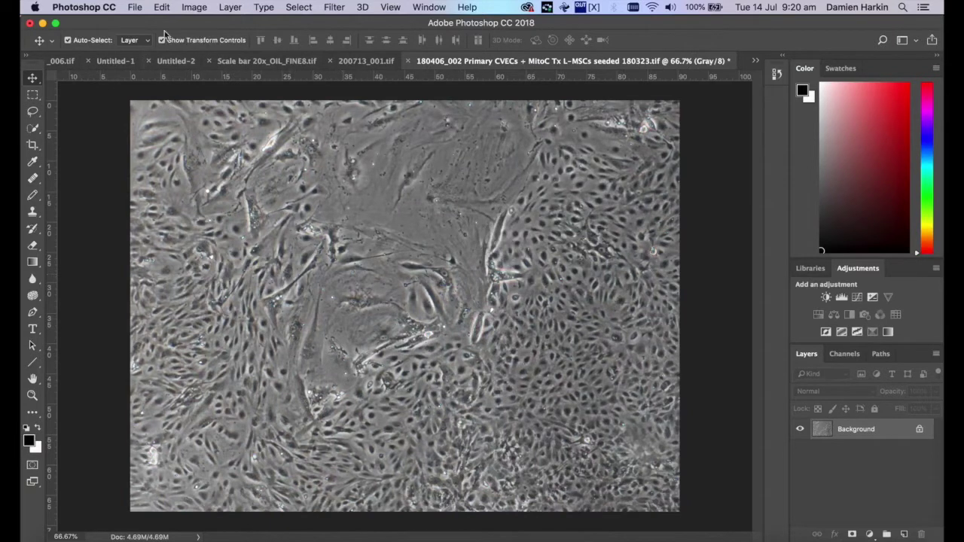
- Set Image Size to 8 cm wide at 300 pixels/inch with linked proportions (945 × 709 px)
click(193, 7)
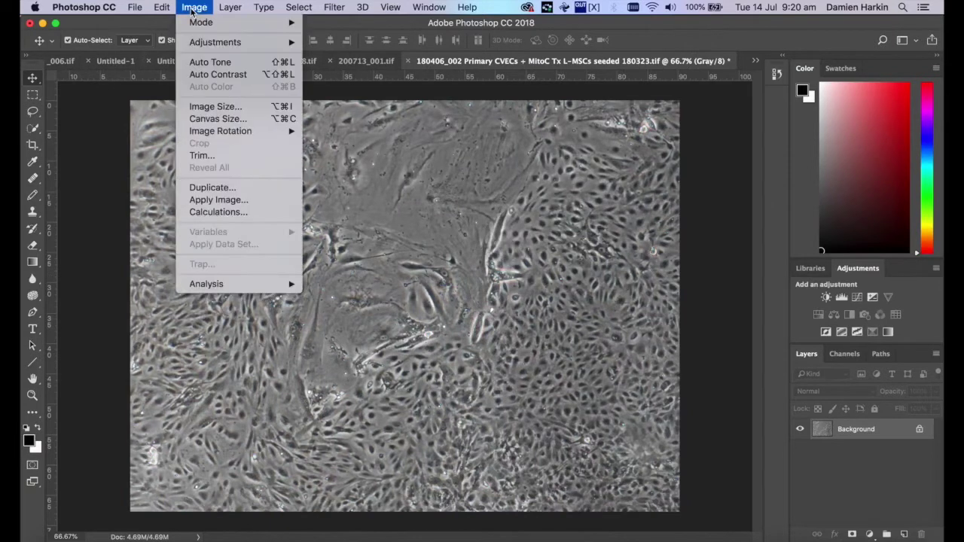
click(208, 110)
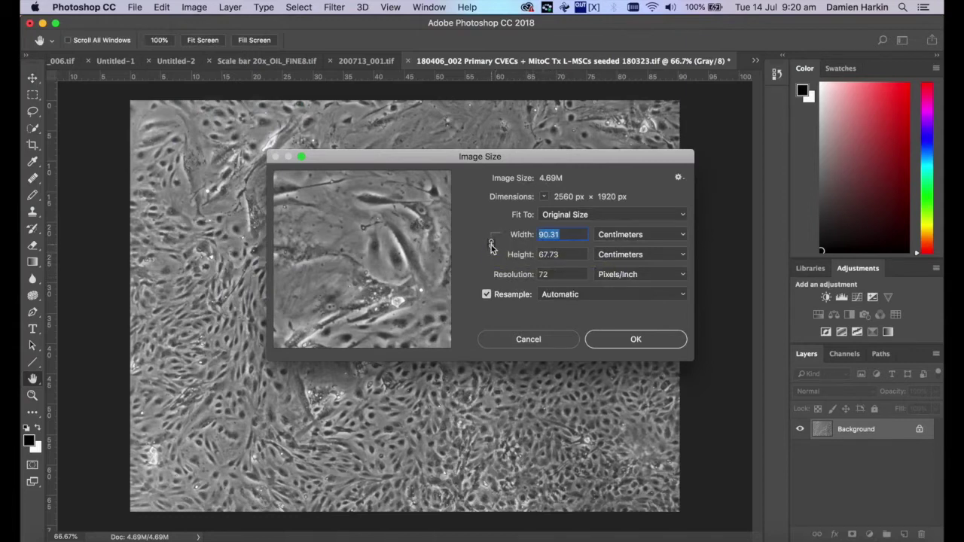
click(490, 245)
text(8)
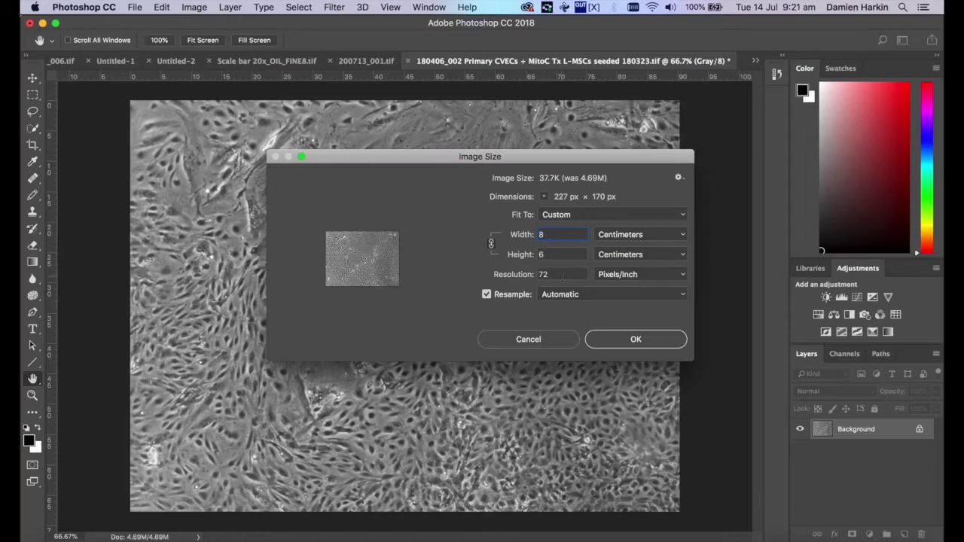
double_click(562, 276)
text(300)
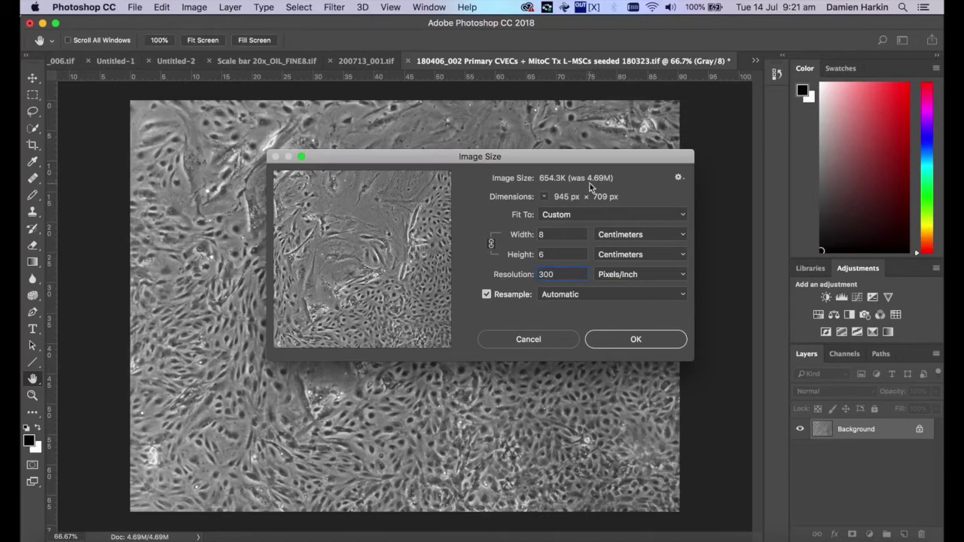
- Try widths of 12 and 16 cm and a resolution of 600 pixels/inch in Image Size
double_click(541, 234)
text(12)
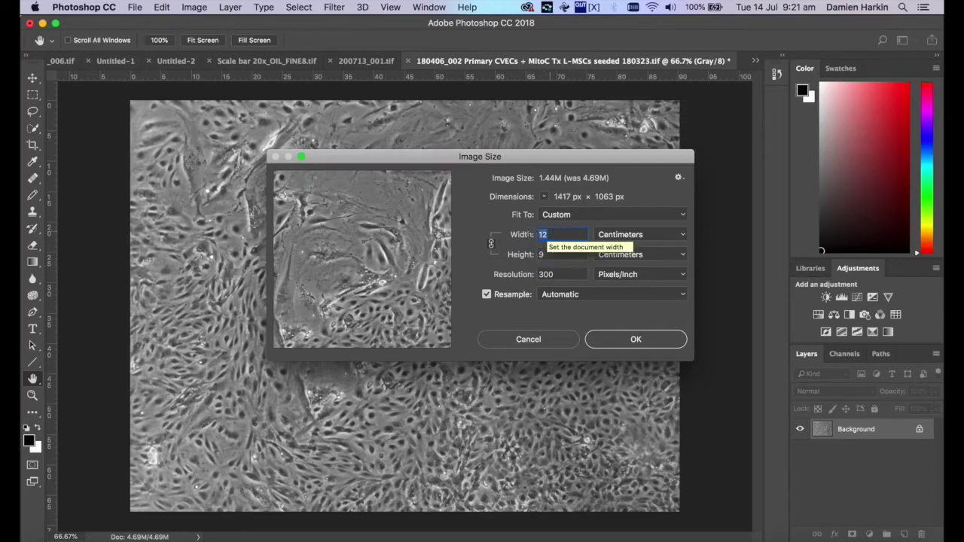
key(BackSpace)
text(6)
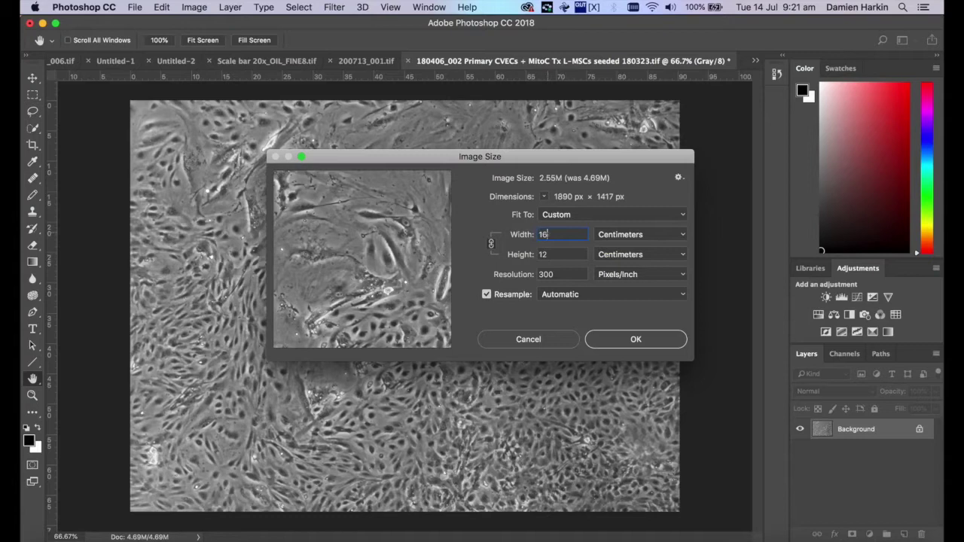
double_click(548, 274)
text(600)
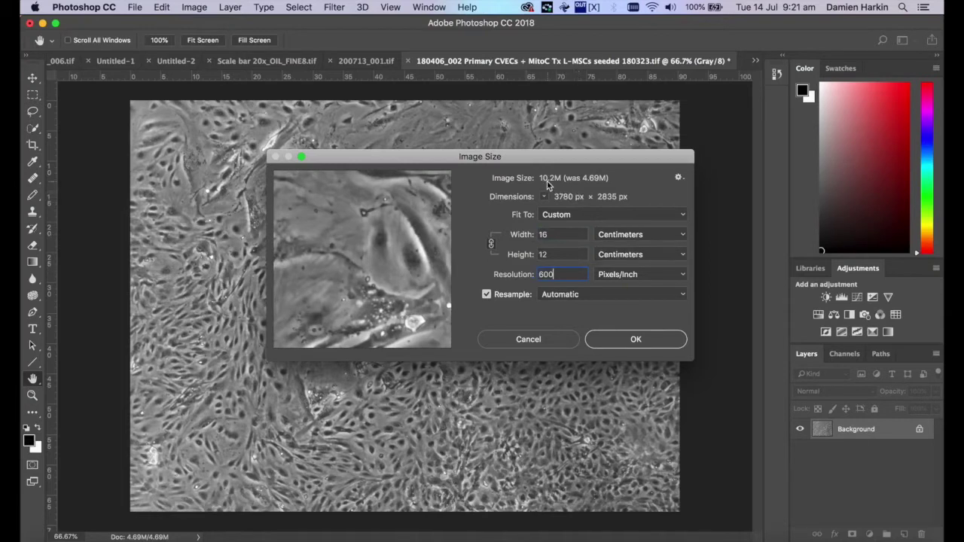
- Return the width to 8 cm and resolution to 300 pixels/inch (945 × 709 px)
double_click(552, 234)
text(12)
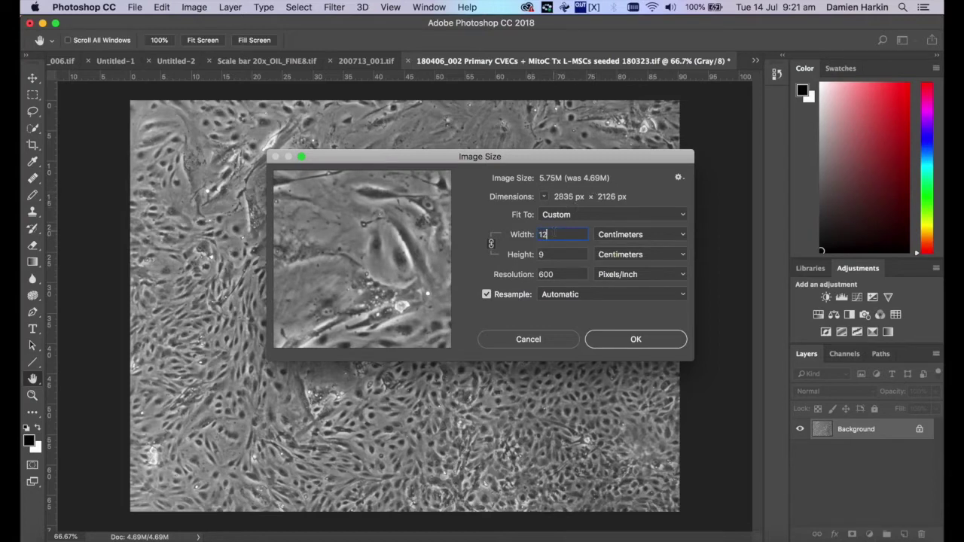
drag(550, 234, 532, 234)
text(8)
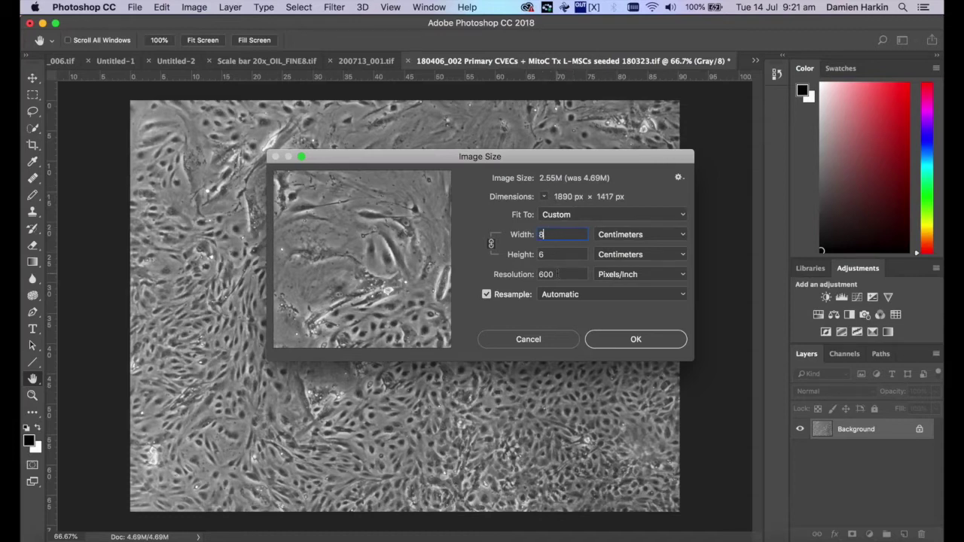
key(Tab)
key(Tab)
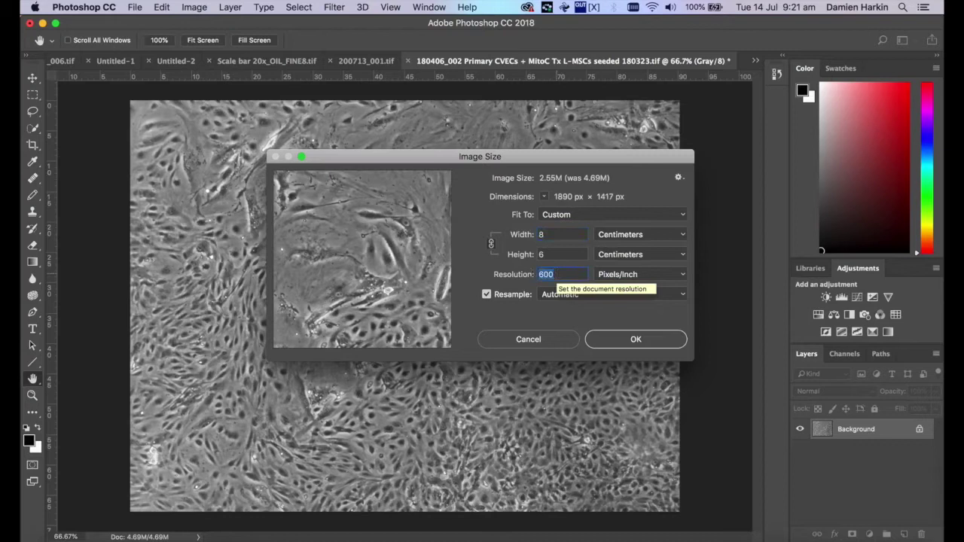
text(300)
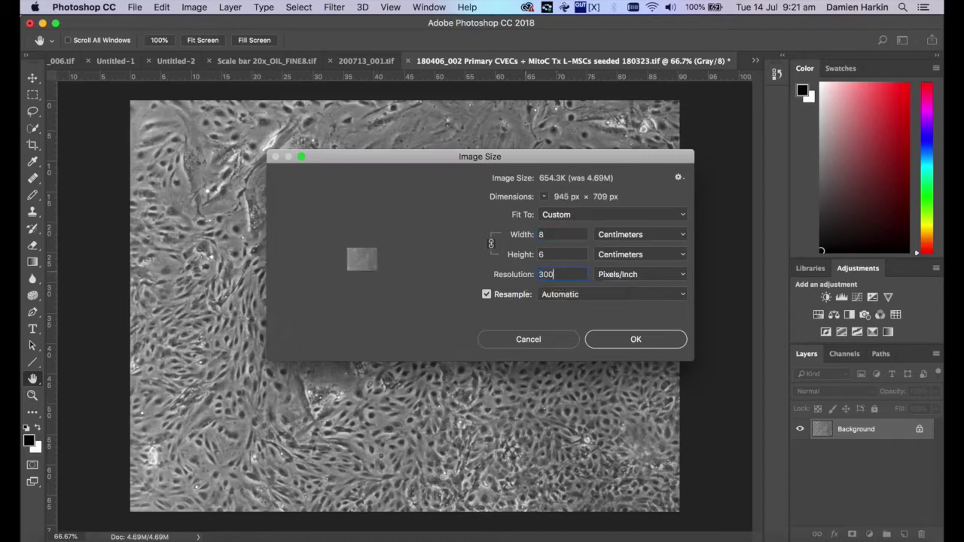
- Apply the 8 × 6 cm, 300 pixels/inch resize and zoom in on the micrograph
click(609, 344)
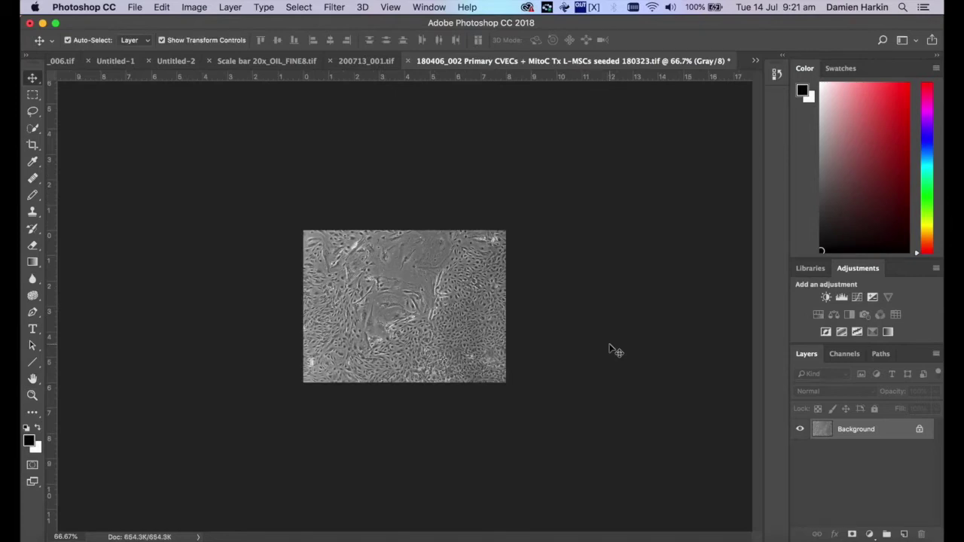
key(super+1)
key(super+equal)
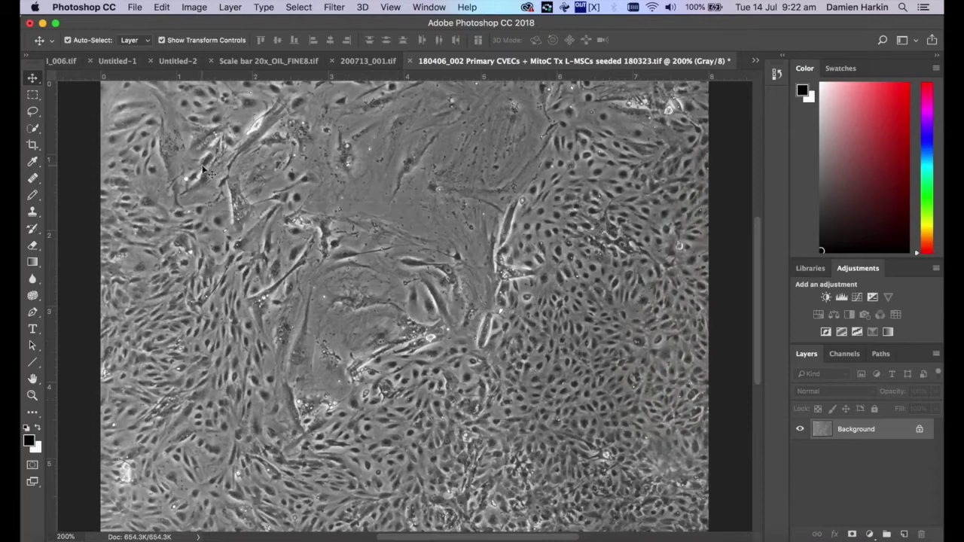
- Preview Brightness/Contrast on the micrograph with contrast 71 and brightness 38
click(189, 8)
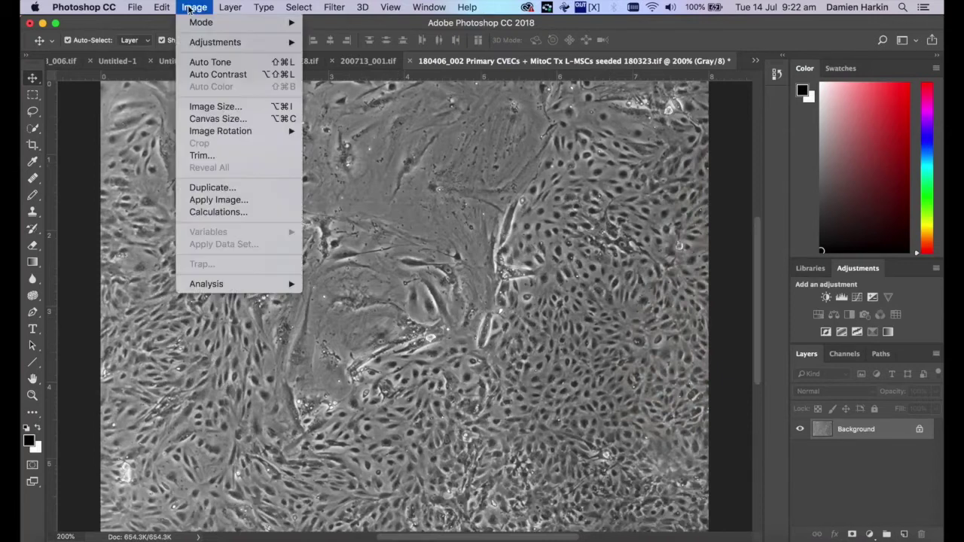
mouse_move(197, 46)
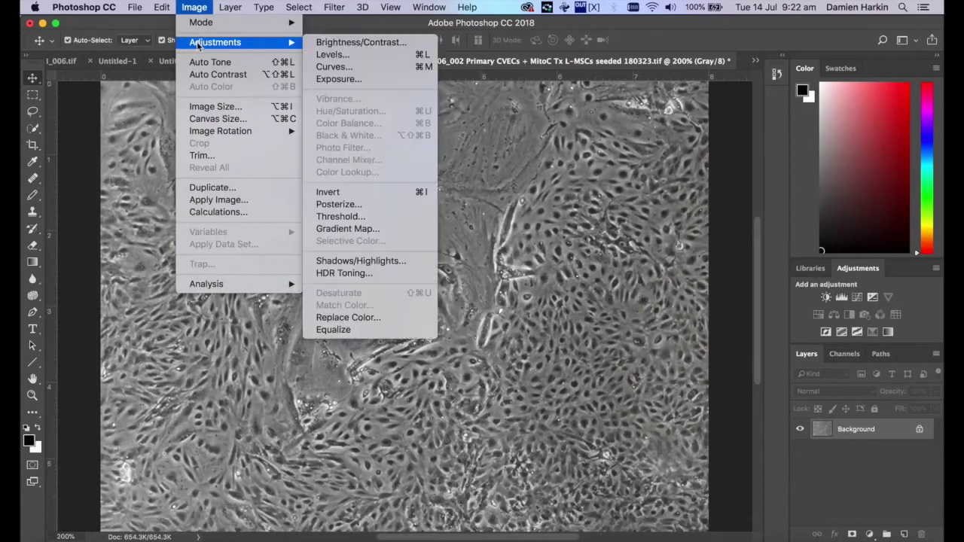
click(352, 43)
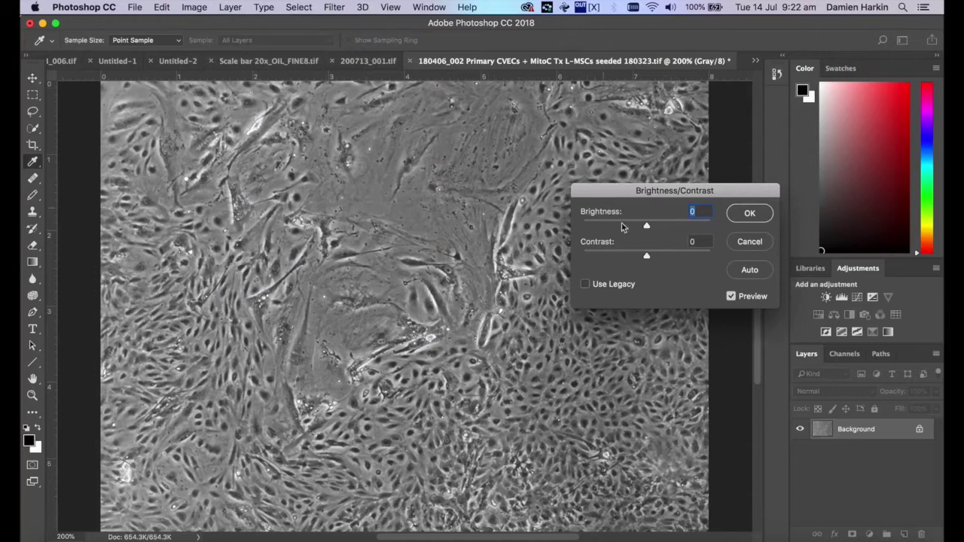
drag(648, 231, 674, 231)
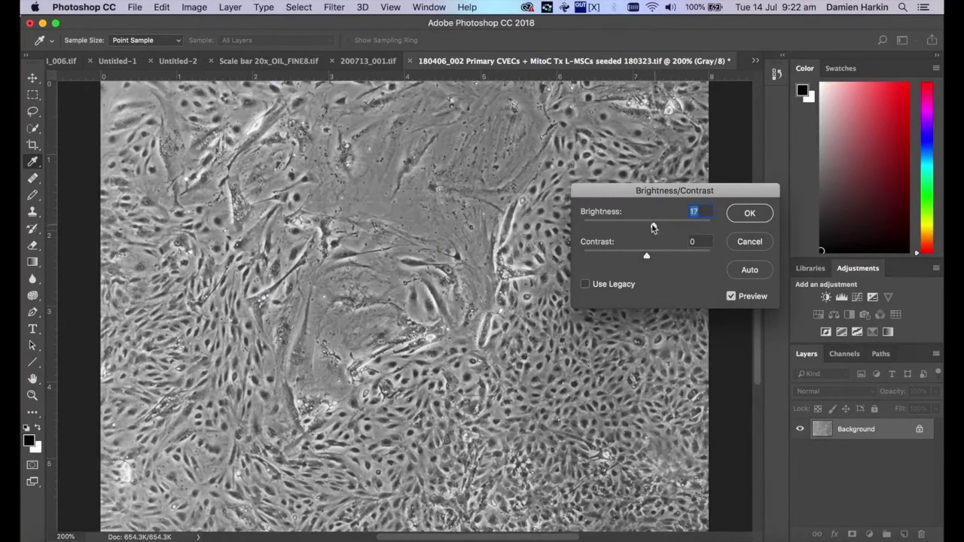
drag(653, 227, 642, 226)
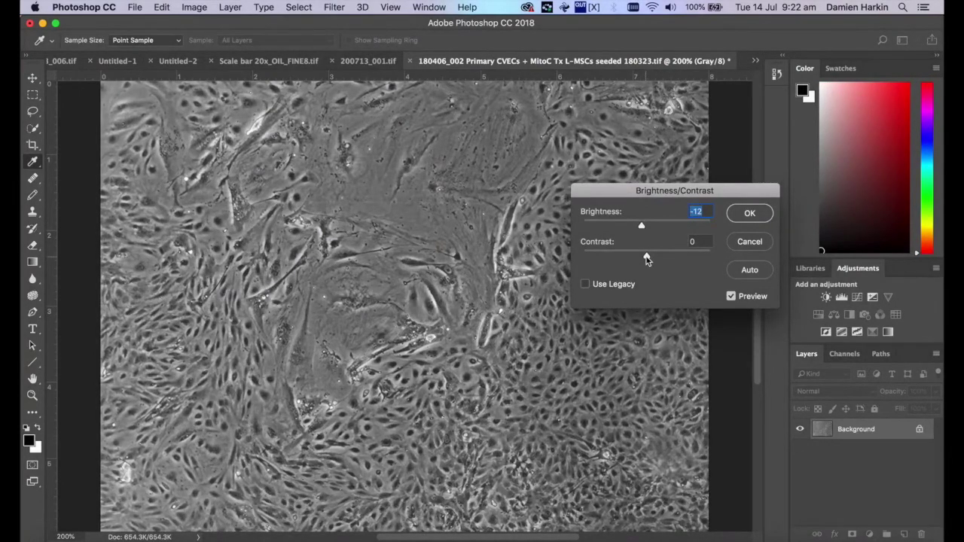
drag(646, 259, 693, 259)
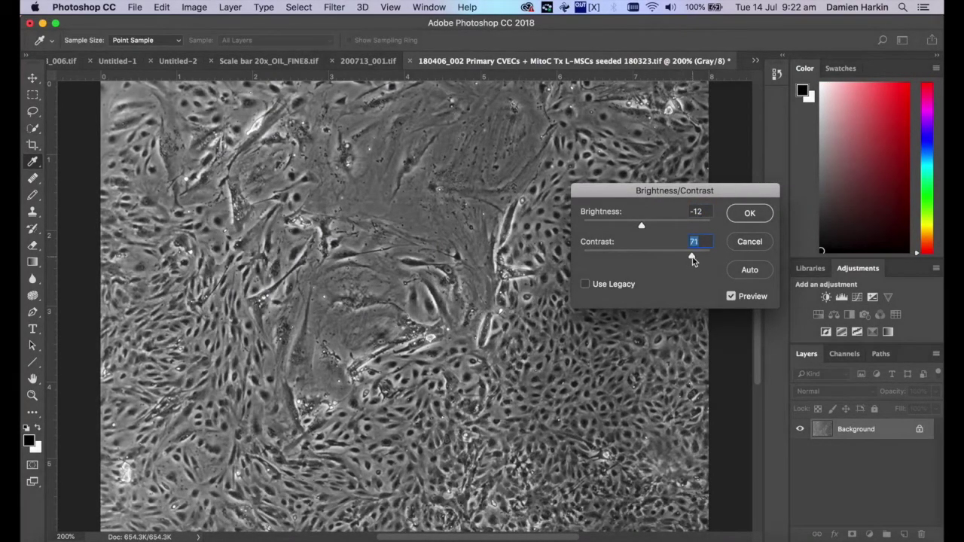
drag(646, 228, 668, 230)
- Cancel the Brightness/Contrast dialog so the micrograph keeps its original tones
click(747, 243)
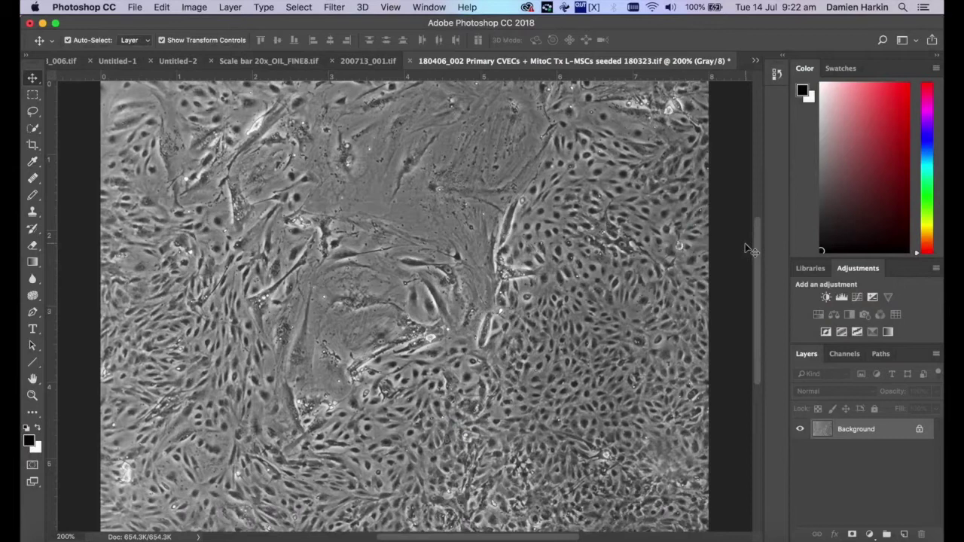
click(194, 9)
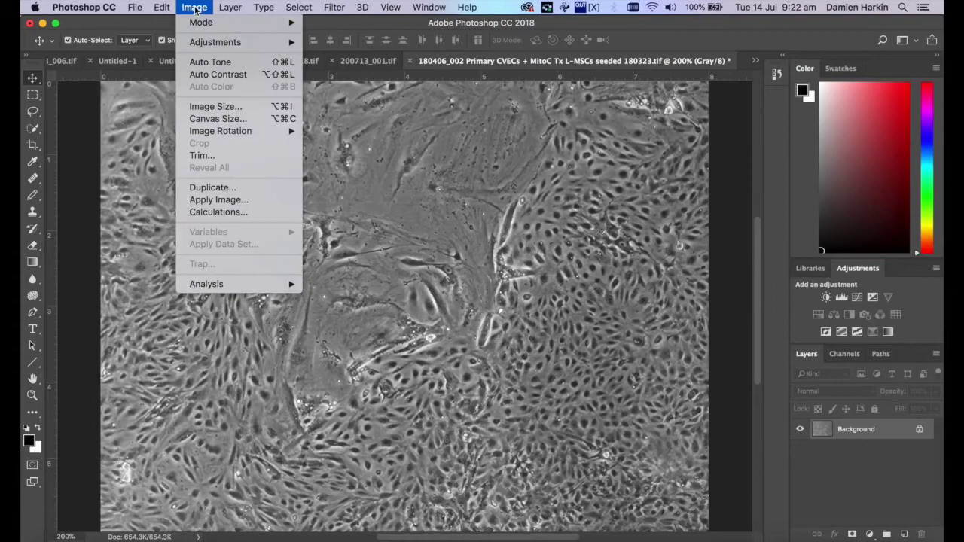
mouse_move(213, 46)
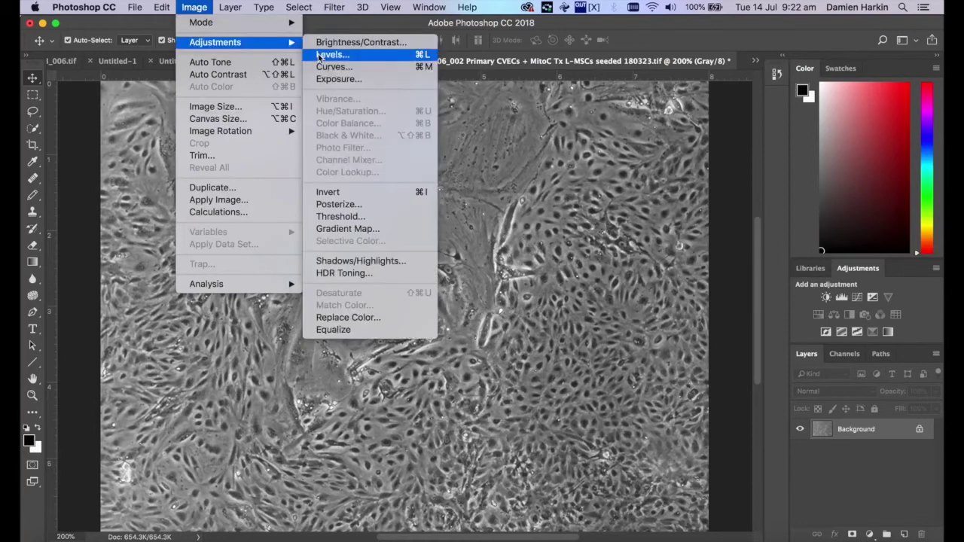
click(319, 57)
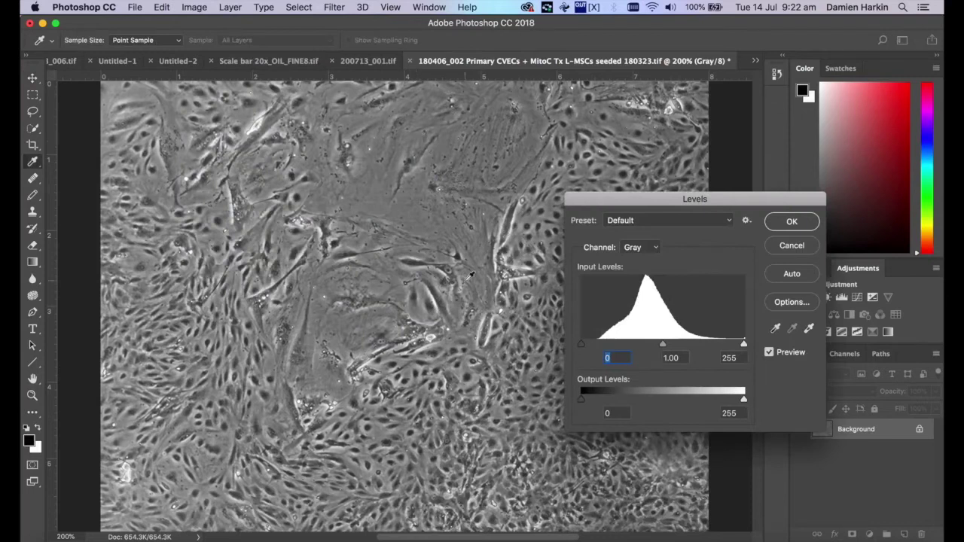
drag(656, 199, 538, 91)
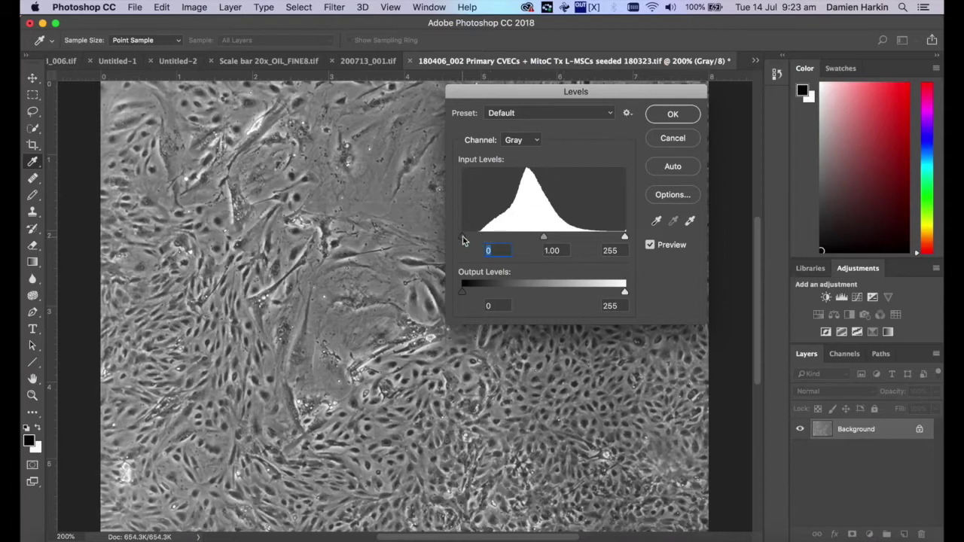
drag(463, 238, 482, 237)
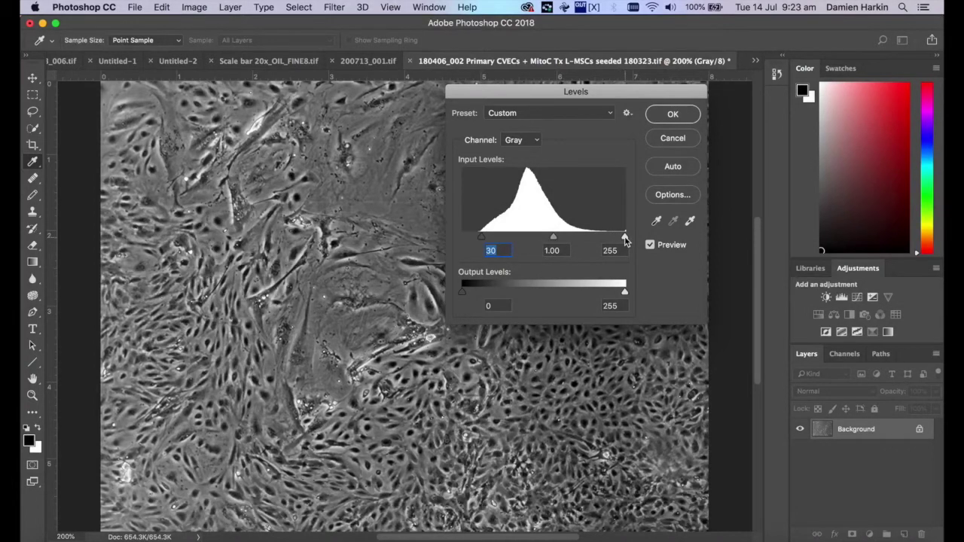
drag(625, 238, 601, 240)
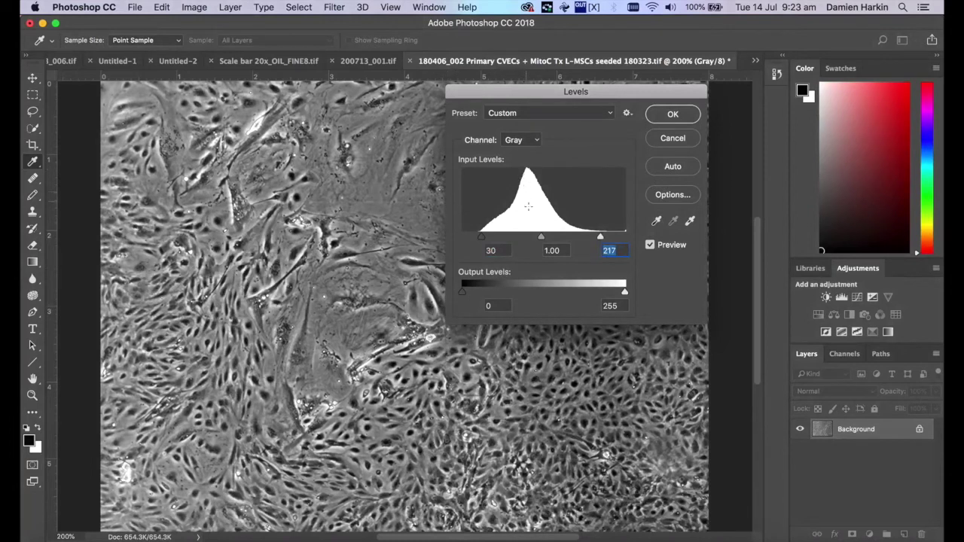
mouse_move(542, 239)
mouse_down()
mouse_move(510, 239)
mouse_move(566, 240)
mouse_move(539, 240)
mouse_up()
text(12)
key(BackSpace)
- Discard the trial Levels, then apply Levels with Auto and white input 209 (32, 1.00, 209)
click(674, 138)
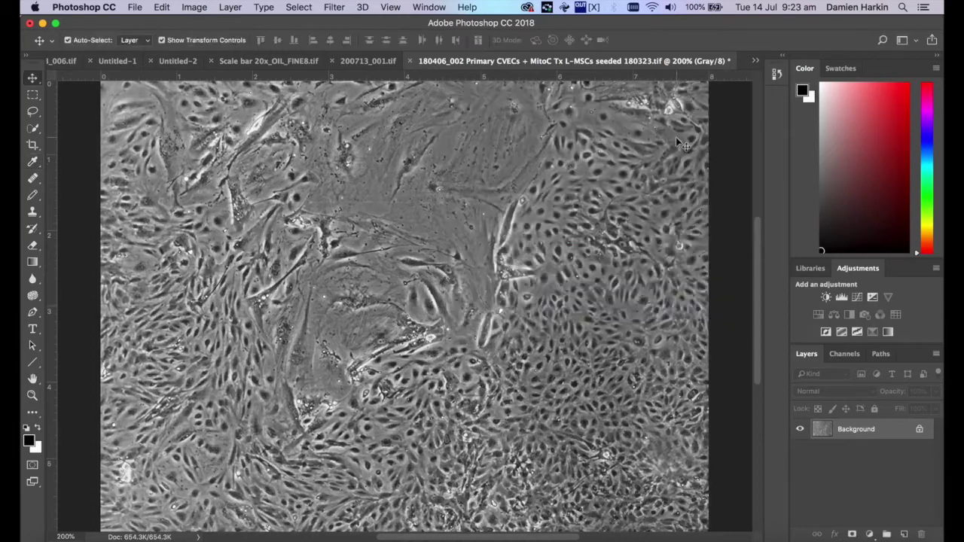
click(195, 8)
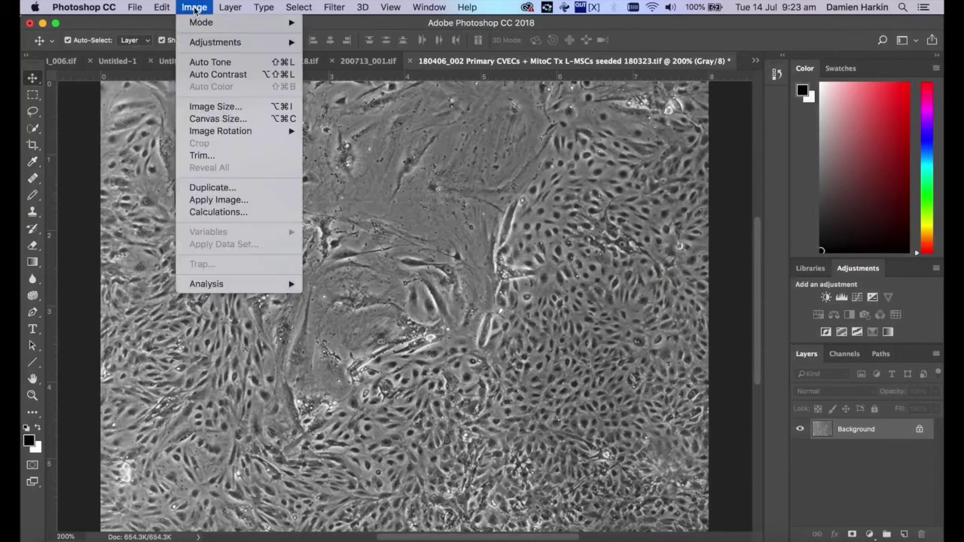
mouse_move(208, 45)
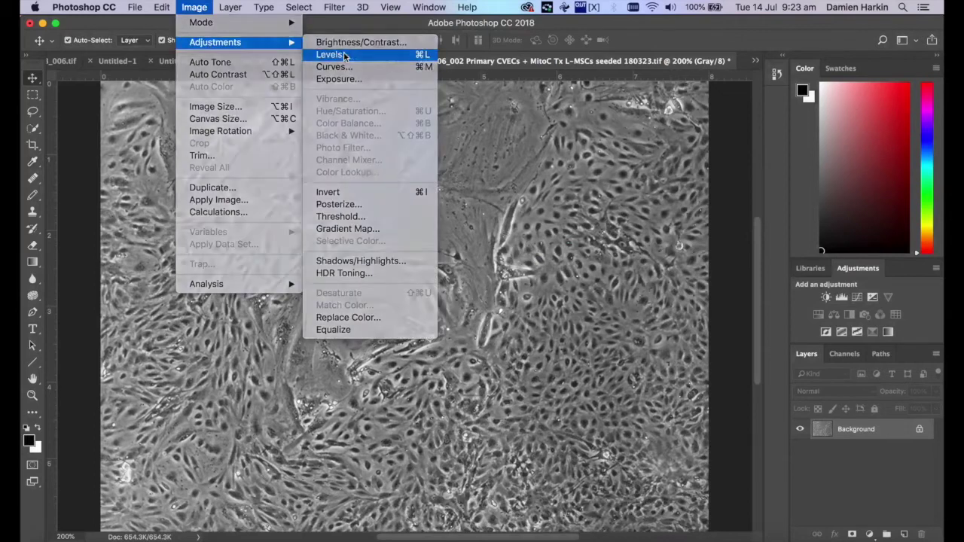
click(348, 55)
click(668, 168)
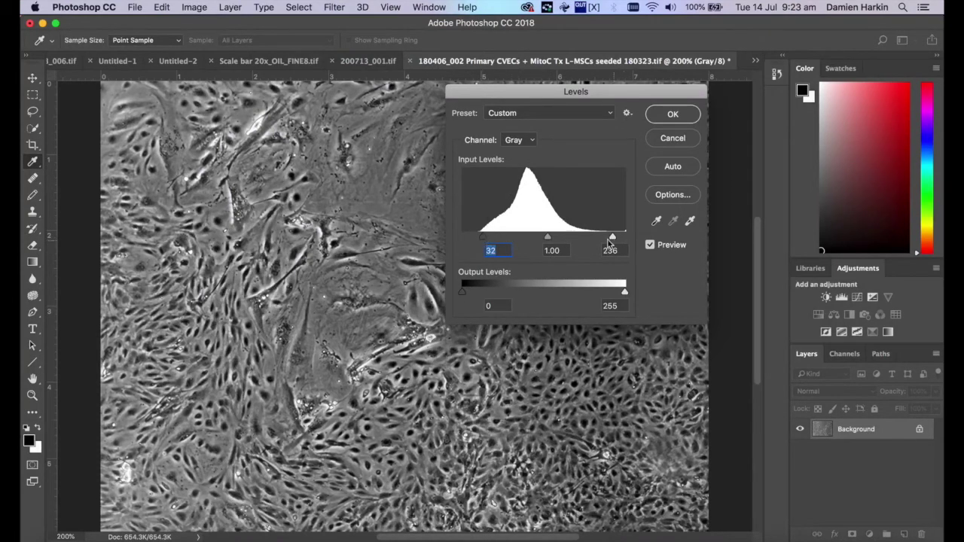
drag(613, 241, 597, 242)
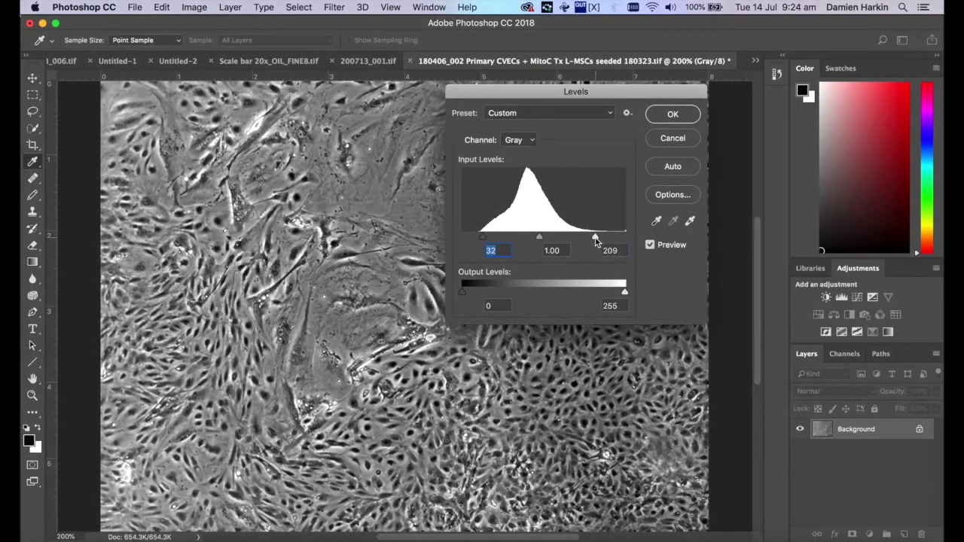
click(674, 116)
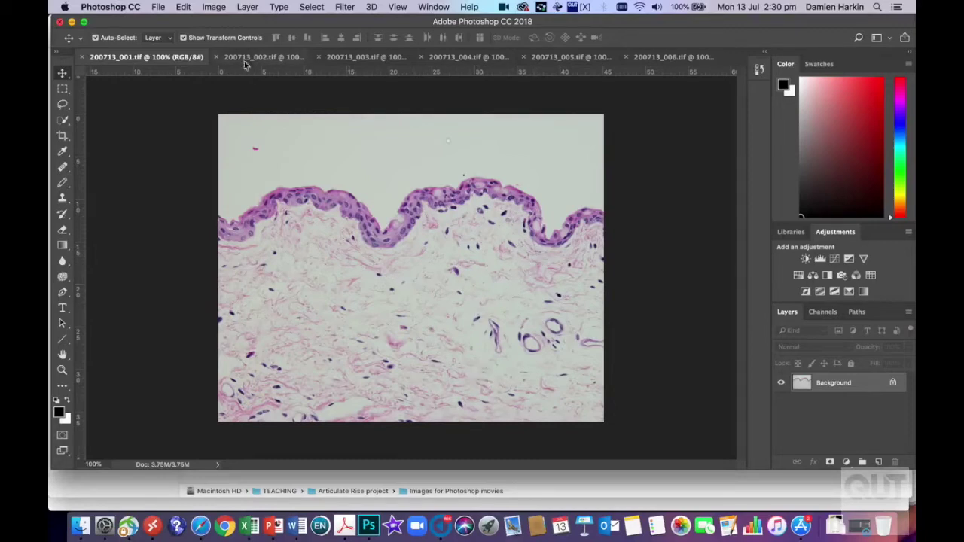
- Open Image Size for 200713_001.tif, showing 1280 × 1024 px at 72 pixels/inch
click(218, 7)
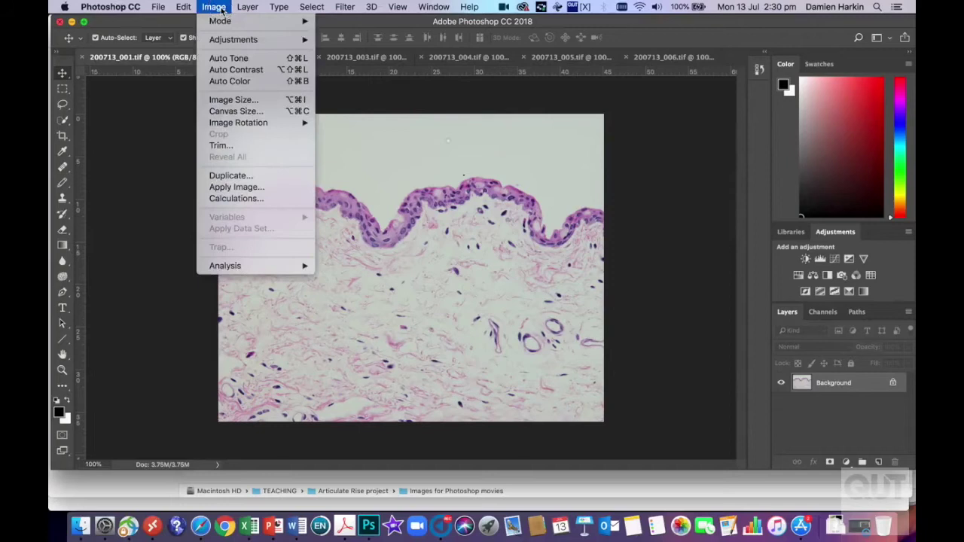
mouse_move(228, 26)
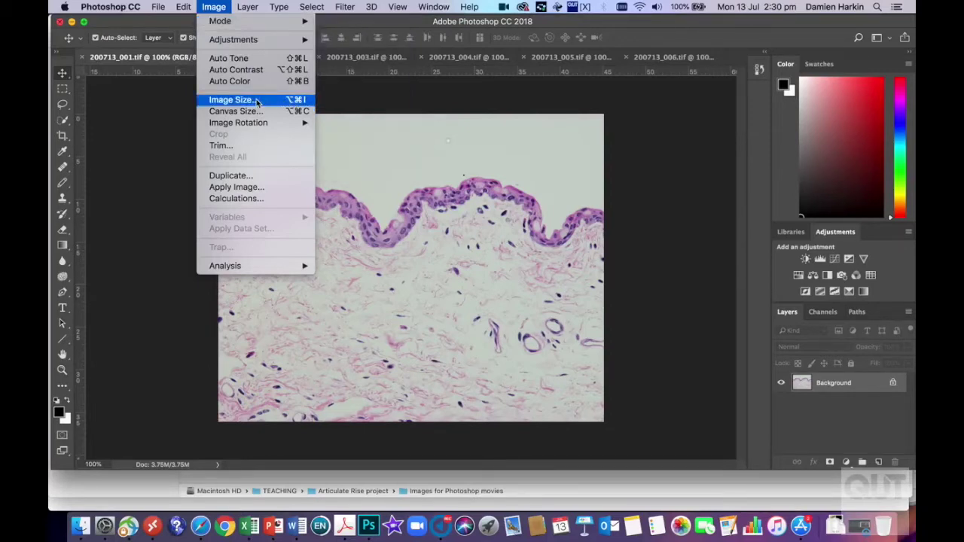
click(256, 101)
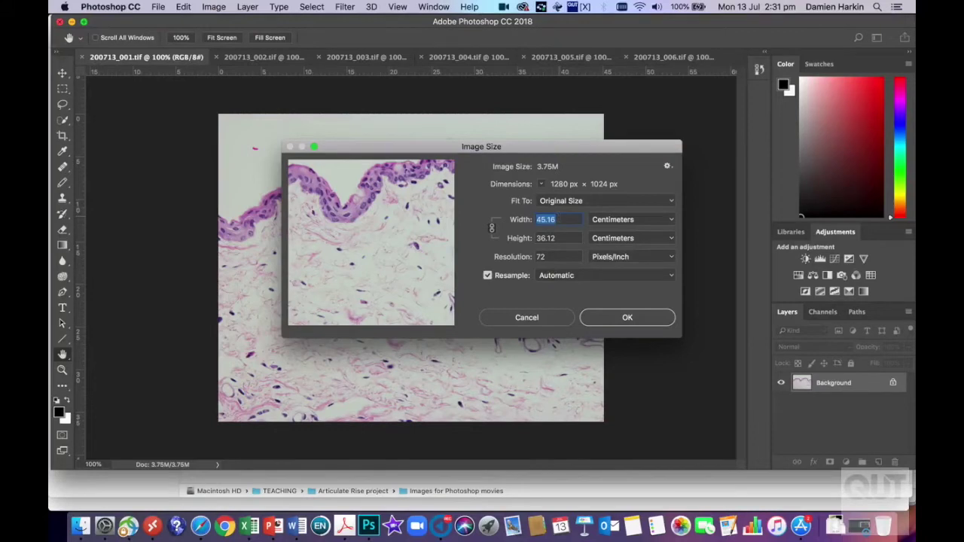
- Enter width 8 cm and resolution 300 pixels/inch, giving 945 × 756 px
text(8)
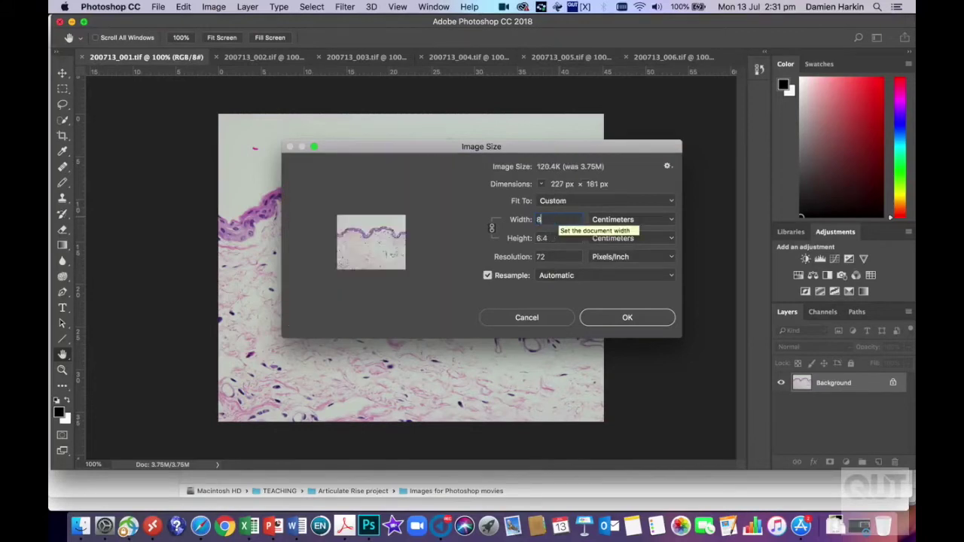
double_click(540, 257)
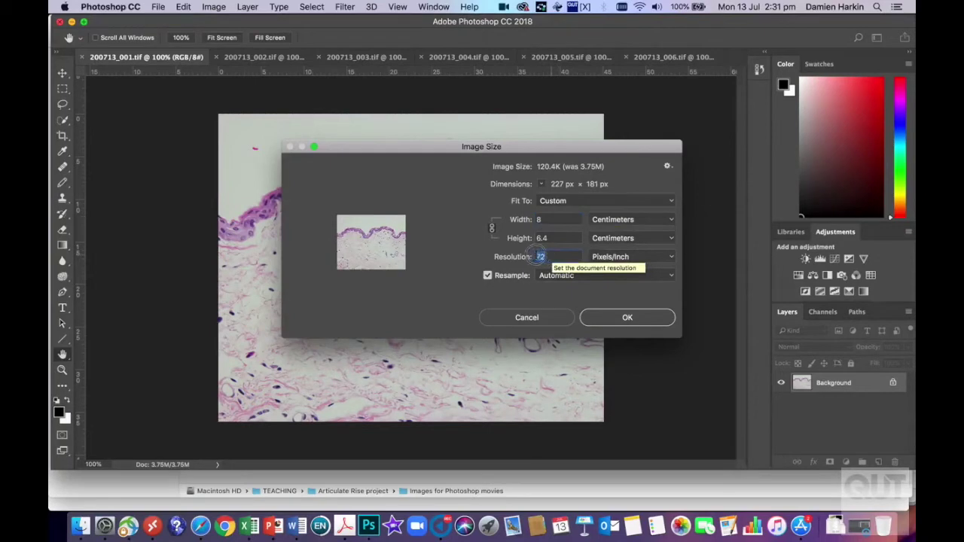
text(300)
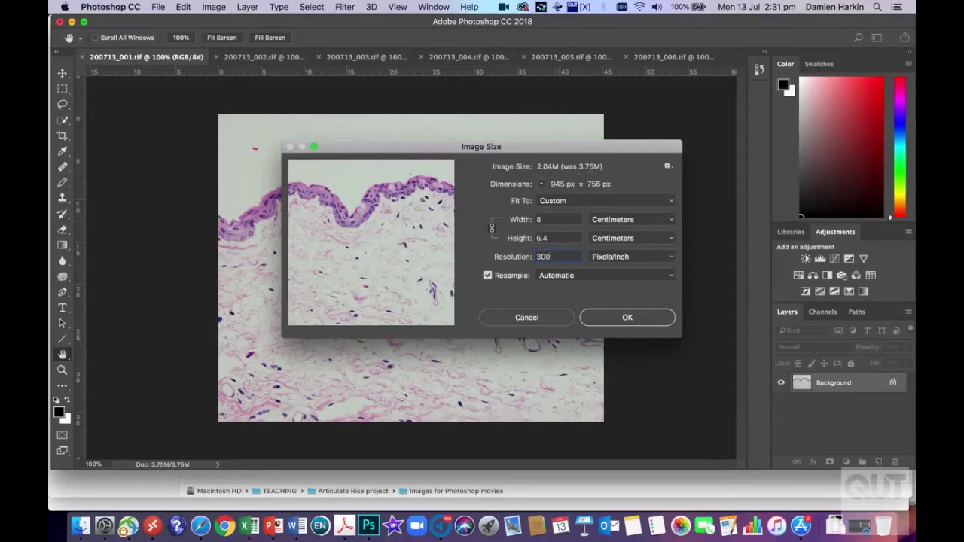
- Apply the 945 × 756 px resize and save it as uncompressed TIFF 200713_001_adj.tif
click(626, 318)
key(v)
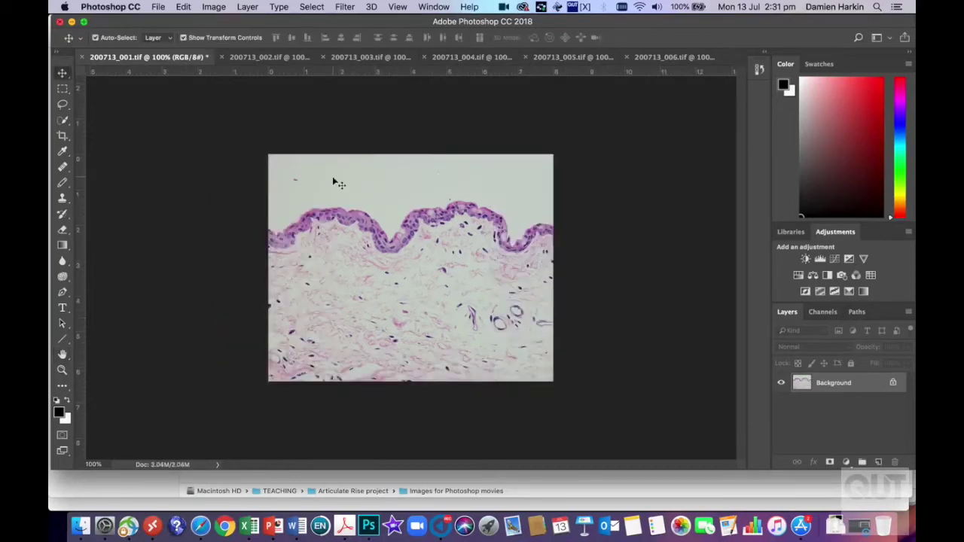
click(159, 8)
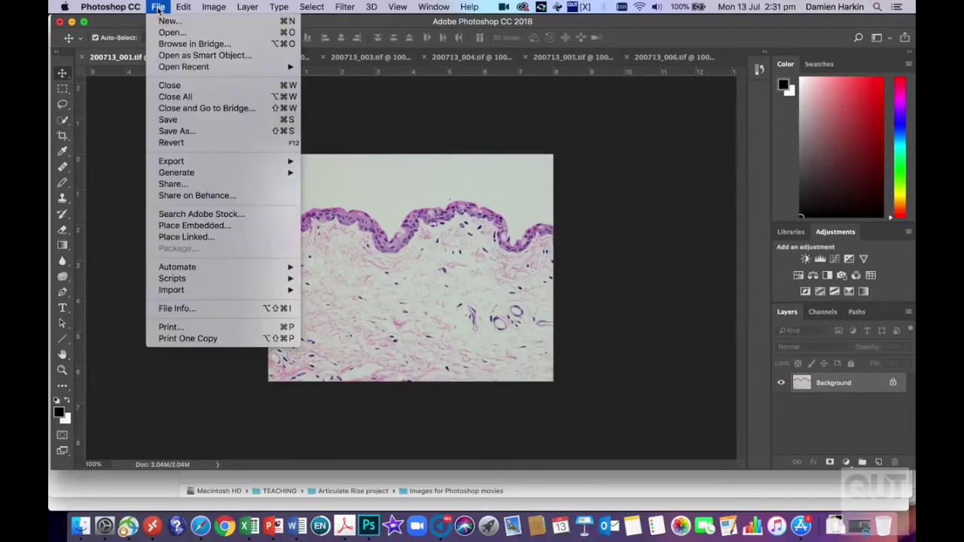
click(172, 131)
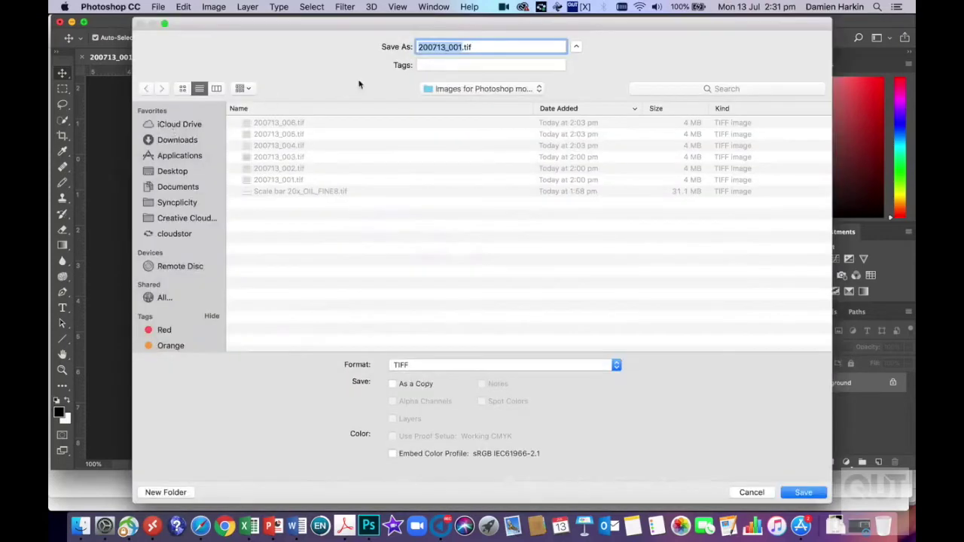
click(461, 47)
text(_adj)
click(802, 495)
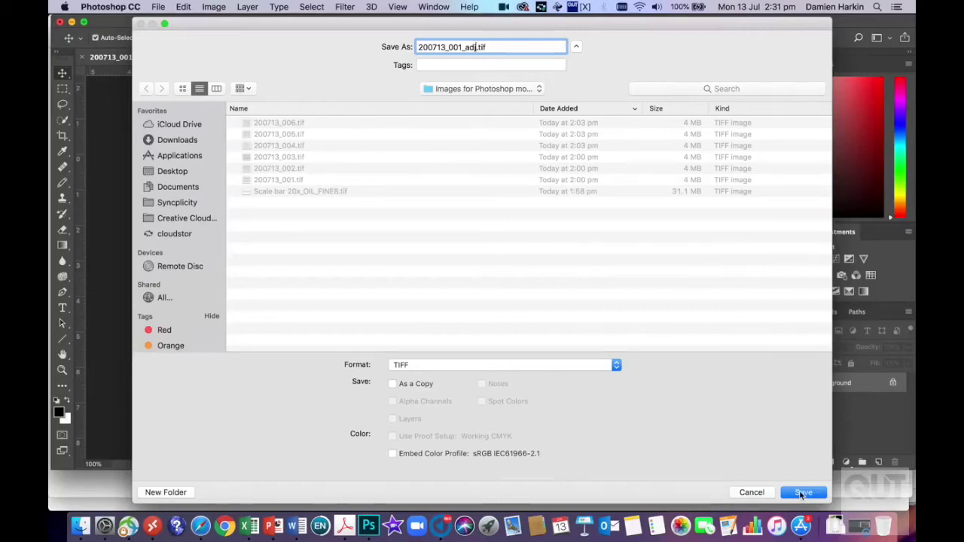
click(802, 493)
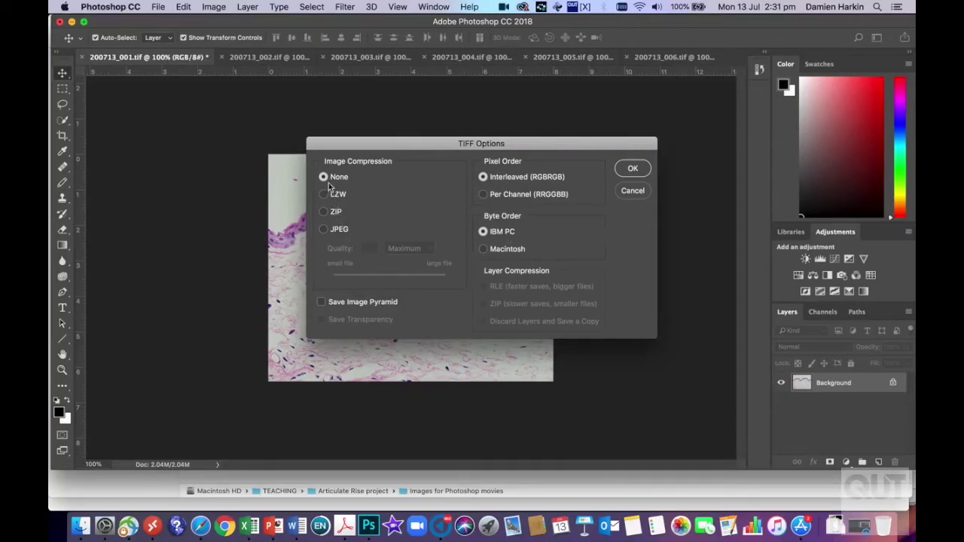
click(633, 170)
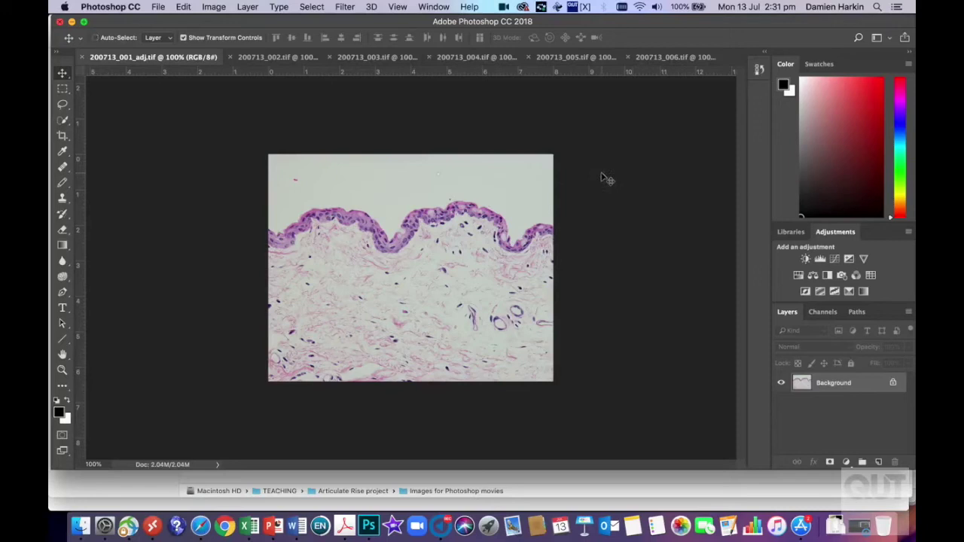
key(super+equal)
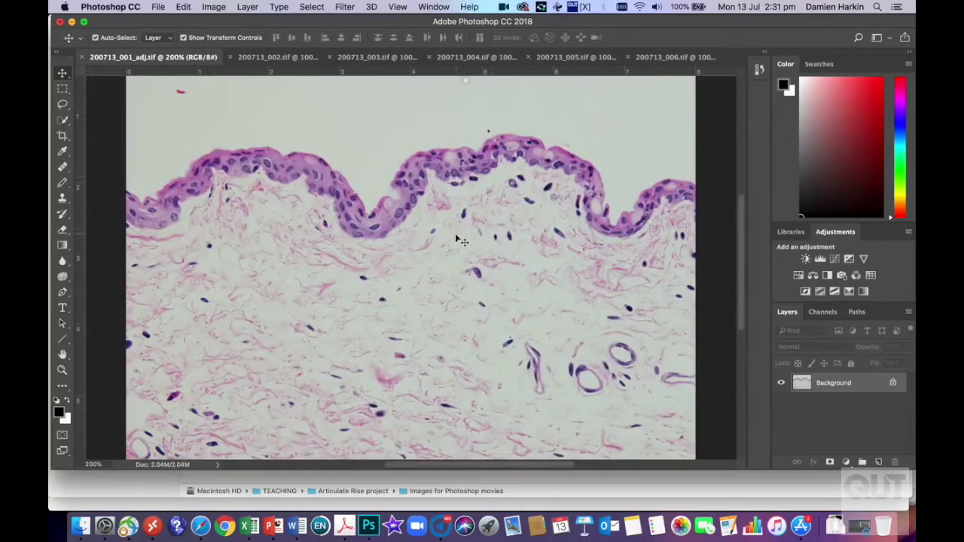
scroll(455, 237, up, 5)
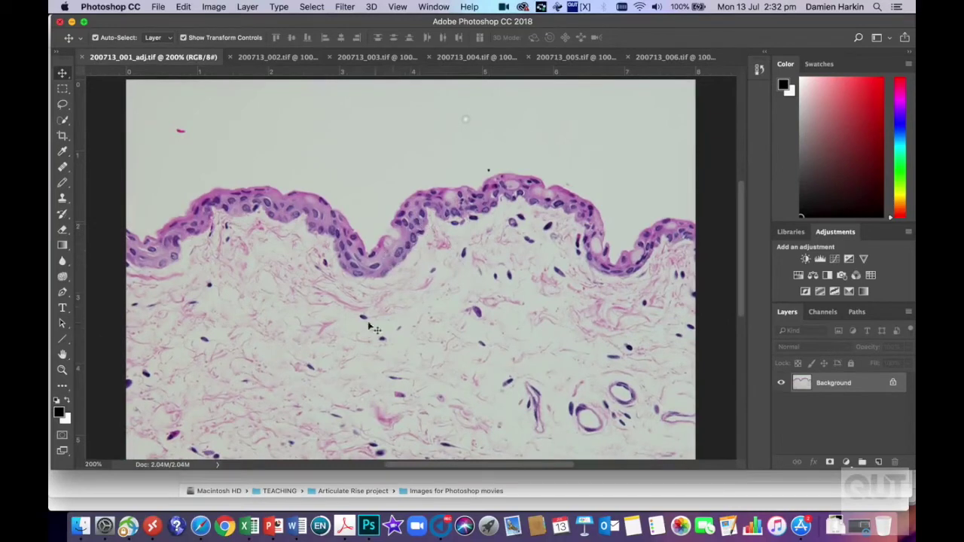
click(212, 8)
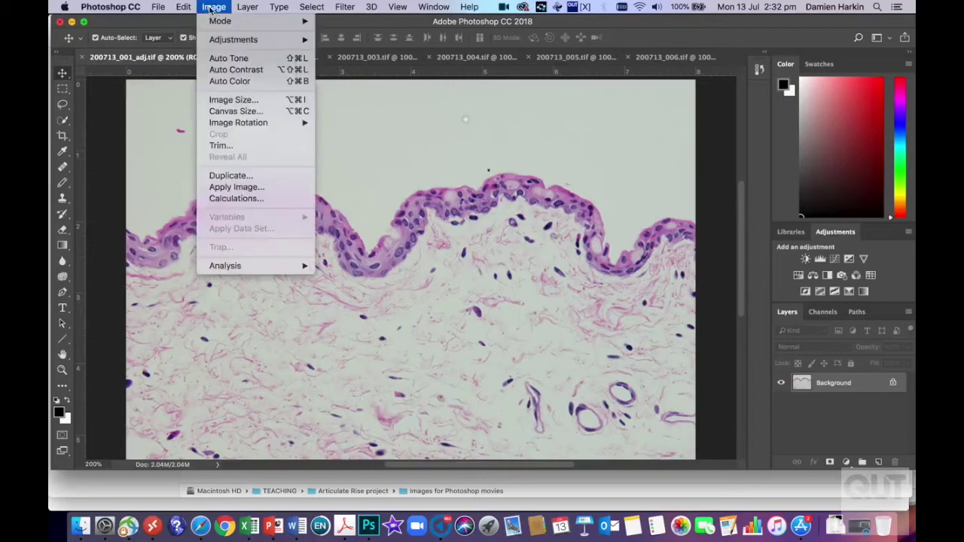
mouse_move(231, 42)
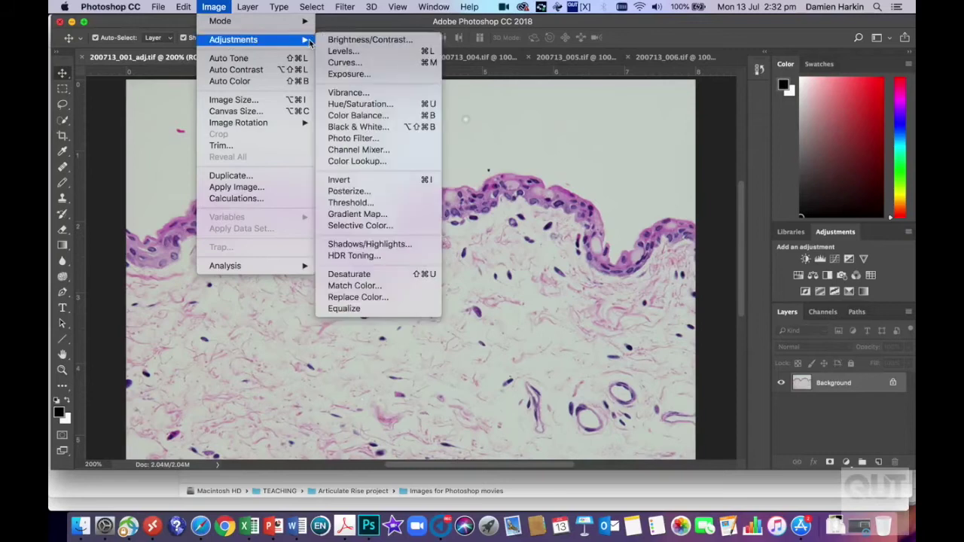
click(331, 41)
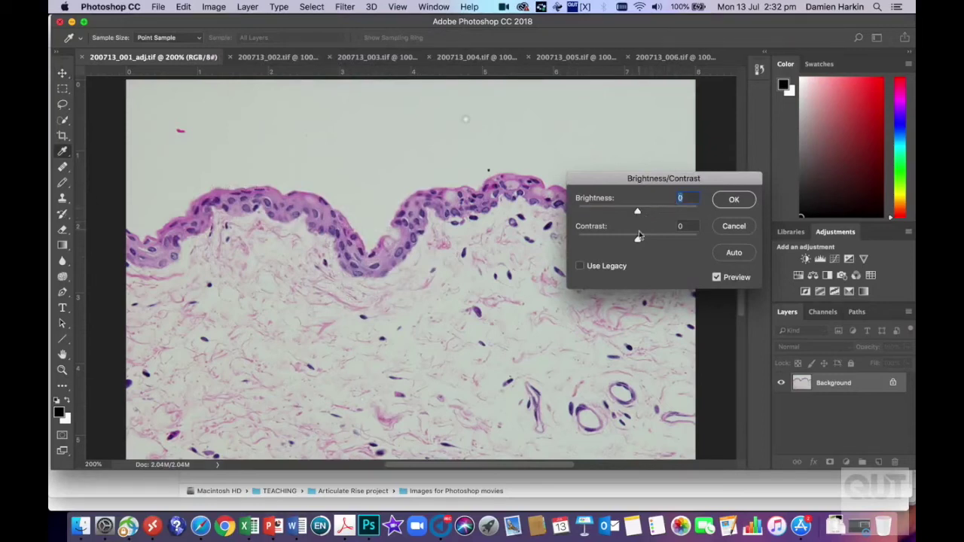
mouse_move(639, 212)
mouse_down()
mouse_move(655, 215)
mouse_move(644, 241)
mouse_move(668, 241)
mouse_move(603, 241)
mouse_move(652, 241)
mouse_move(652, 215)
mouse_move(637, 217)
mouse_move(654, 216)
mouse_up()
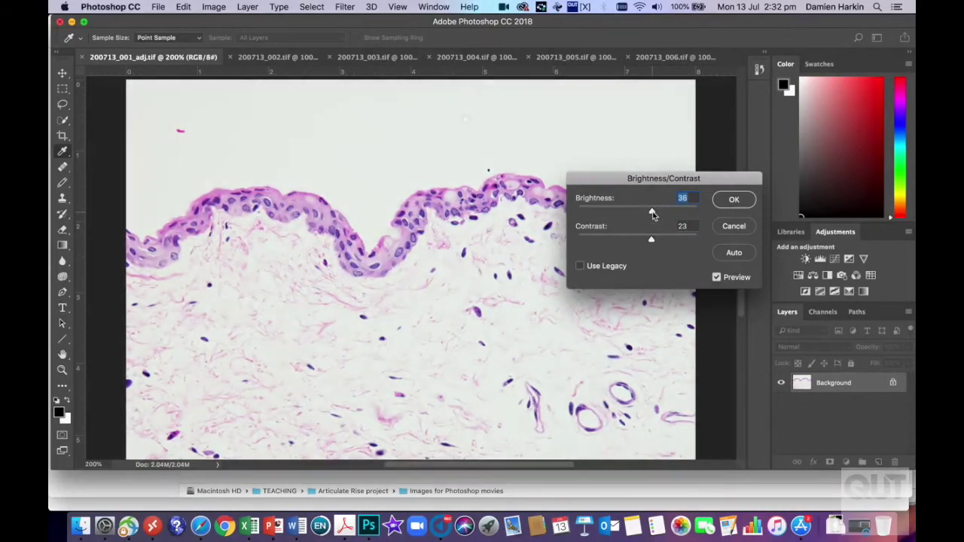
click(732, 227)
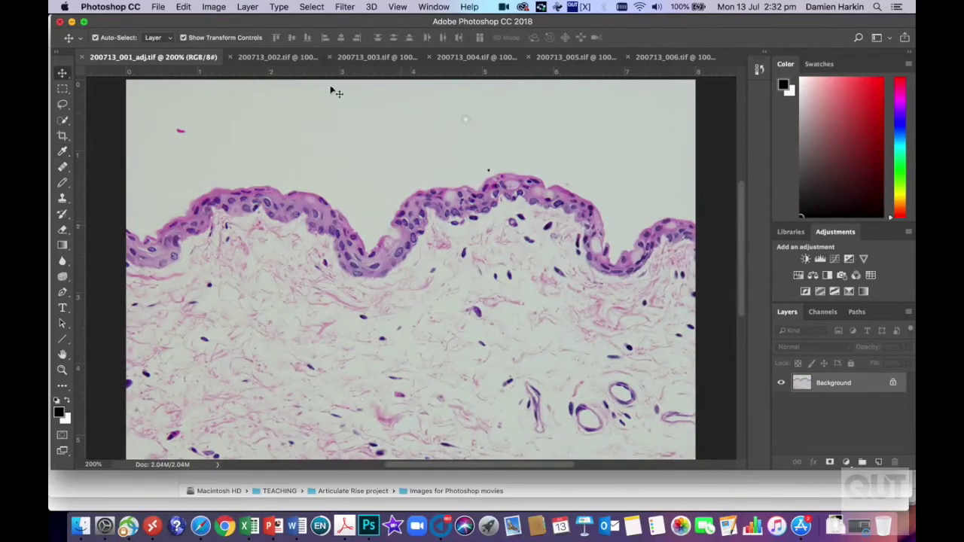
- Open the Levels adjustment for 200713_001_adj.tif
click(215, 7)
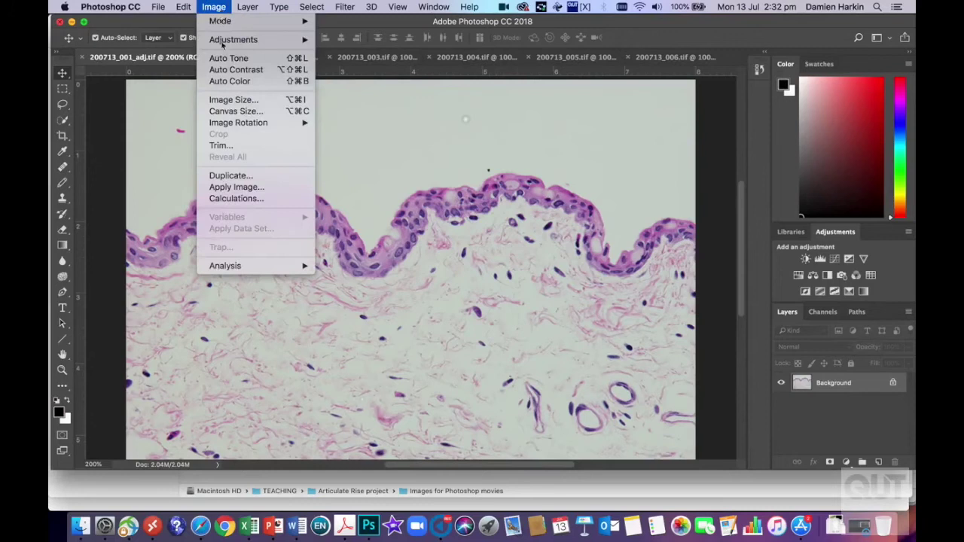
mouse_move(266, 41)
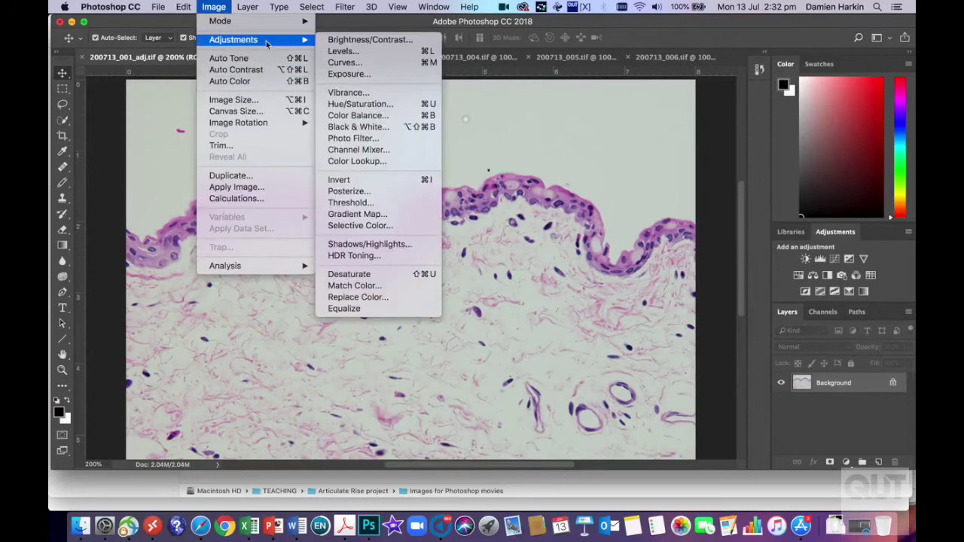
click(341, 52)
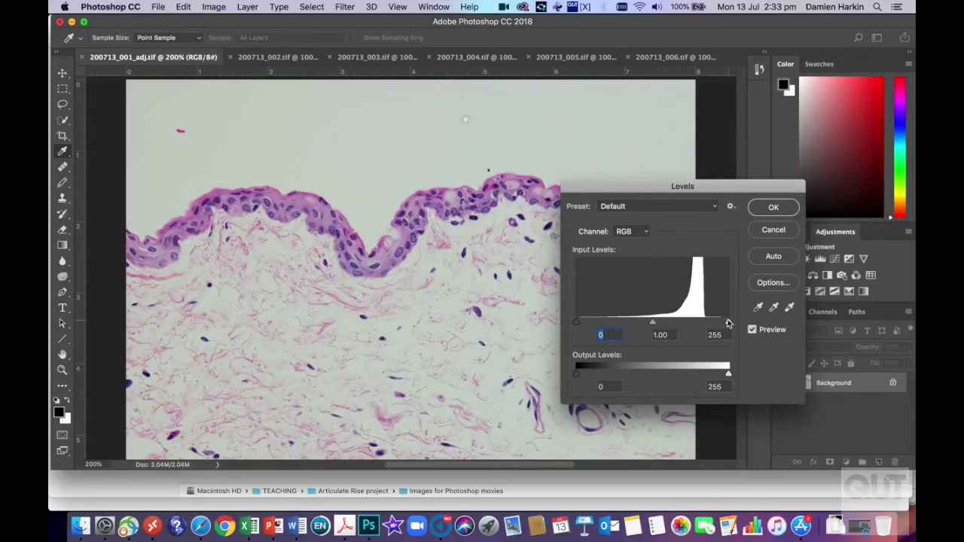
- Inspect the Red, Green and Blue channel histograms in Levels, ending on Red
click(645, 234)
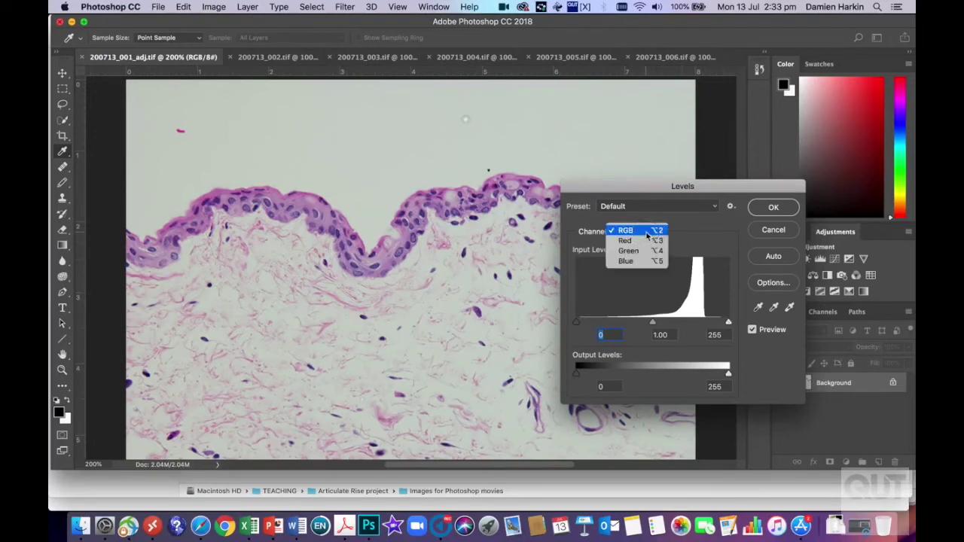
click(643, 241)
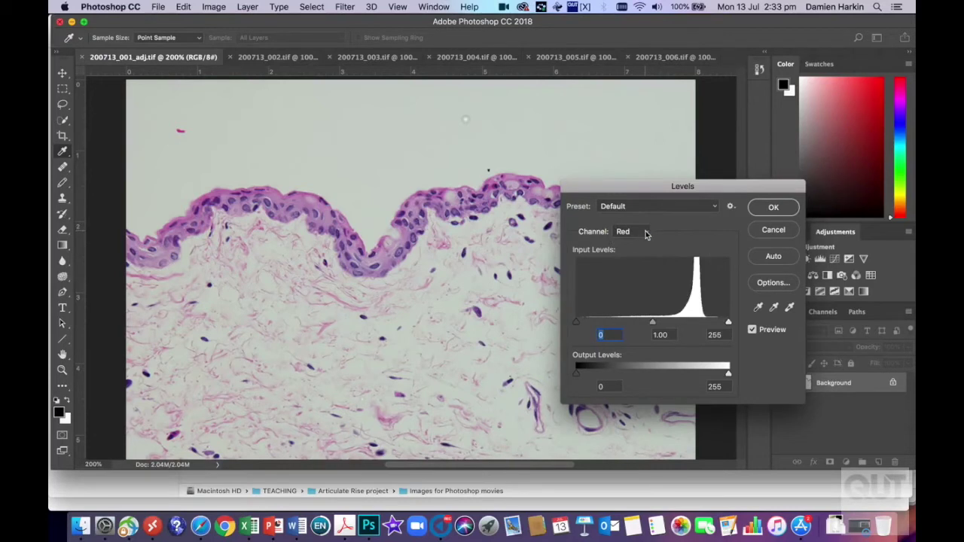
click(646, 233)
click(644, 240)
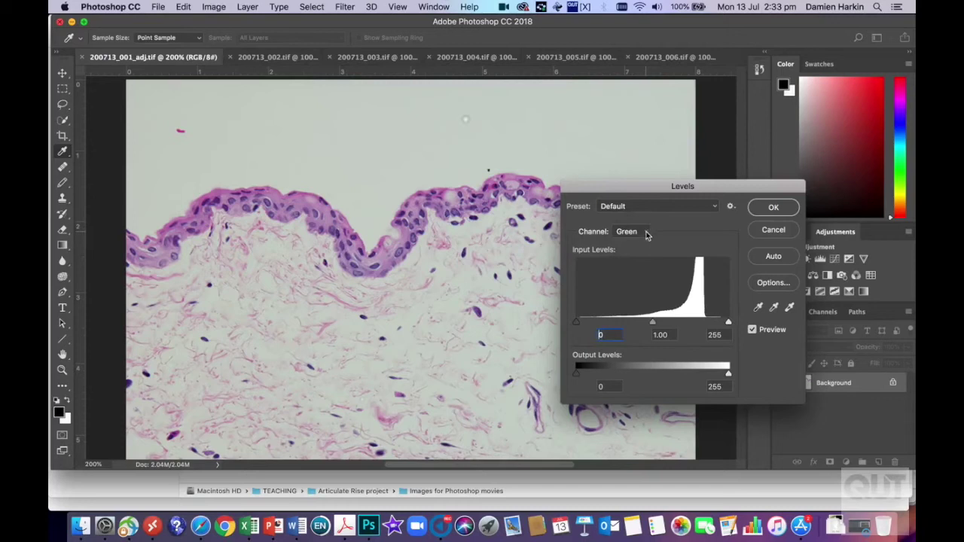
click(644, 238)
click(644, 240)
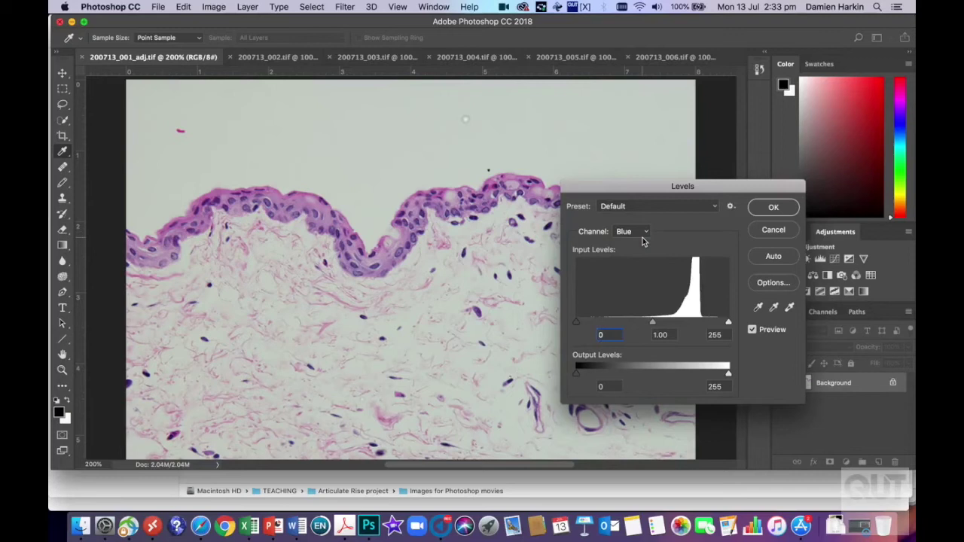
click(644, 234)
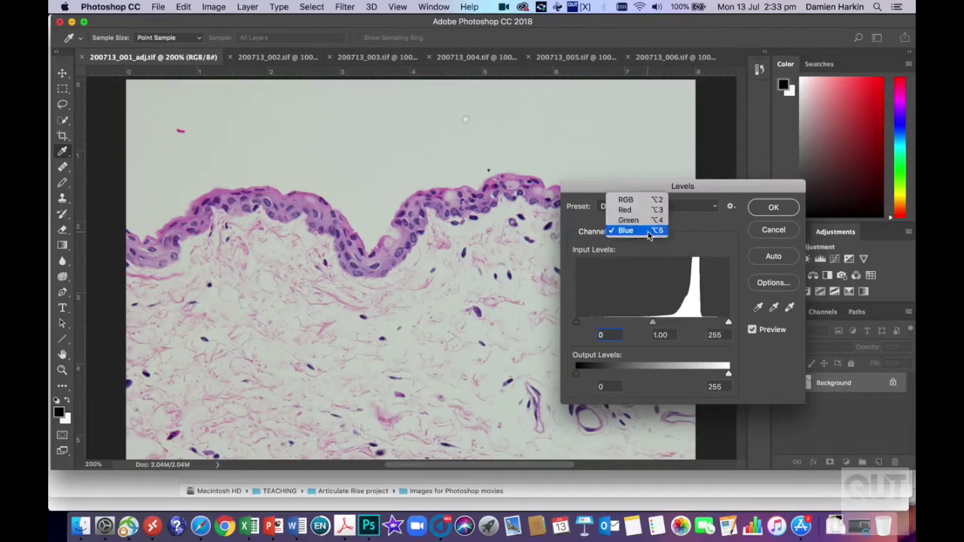
click(640, 212)
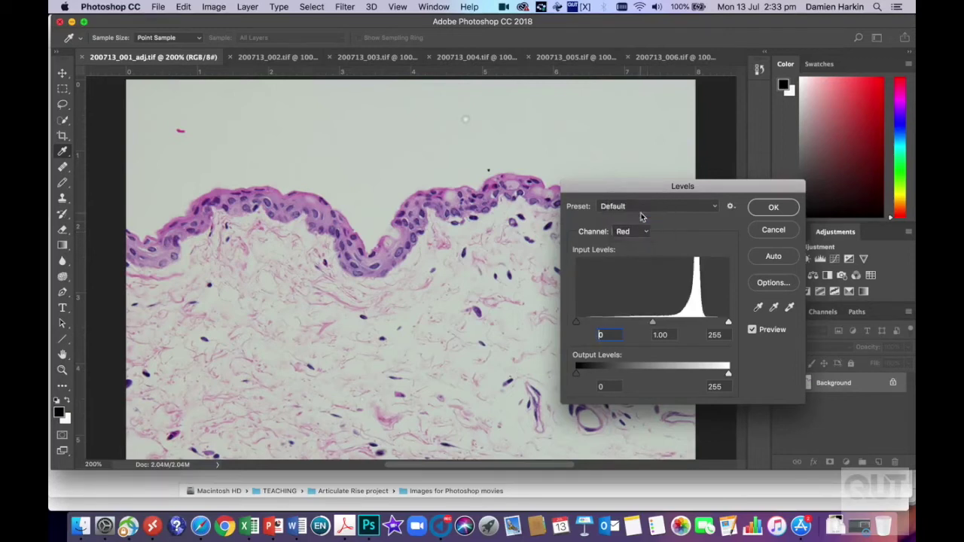
- Set the Red channel input levels to 21/219 and Green to 33/220
drag(729, 324, 708, 324)
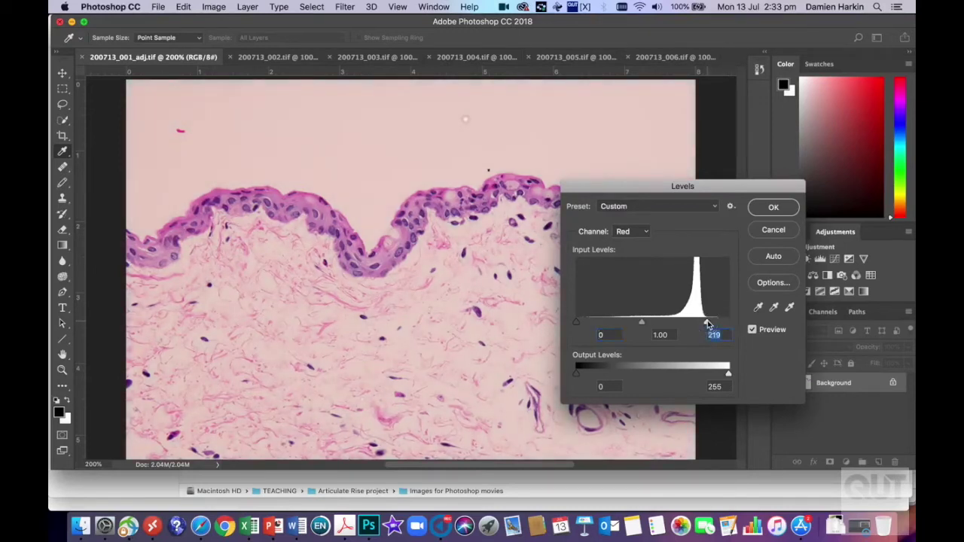
mouse_move(576, 325)
mouse_down()
mouse_move(659, 322)
mouse_move(590, 325)
mouse_up()
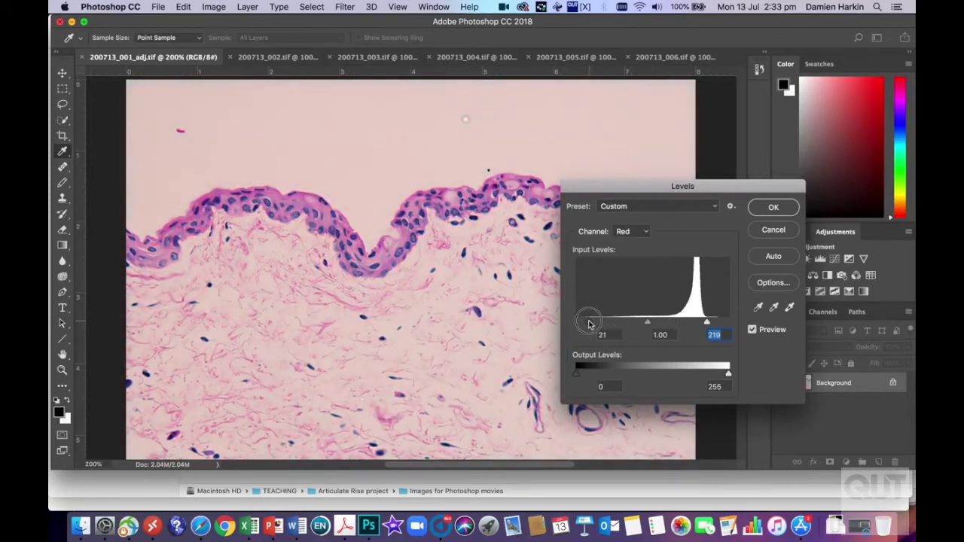
click(647, 232)
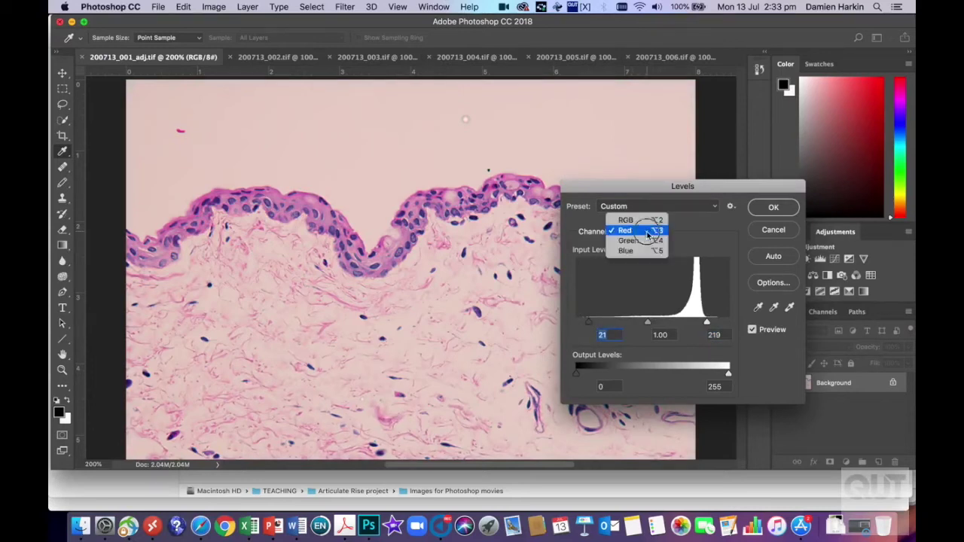
click(648, 240)
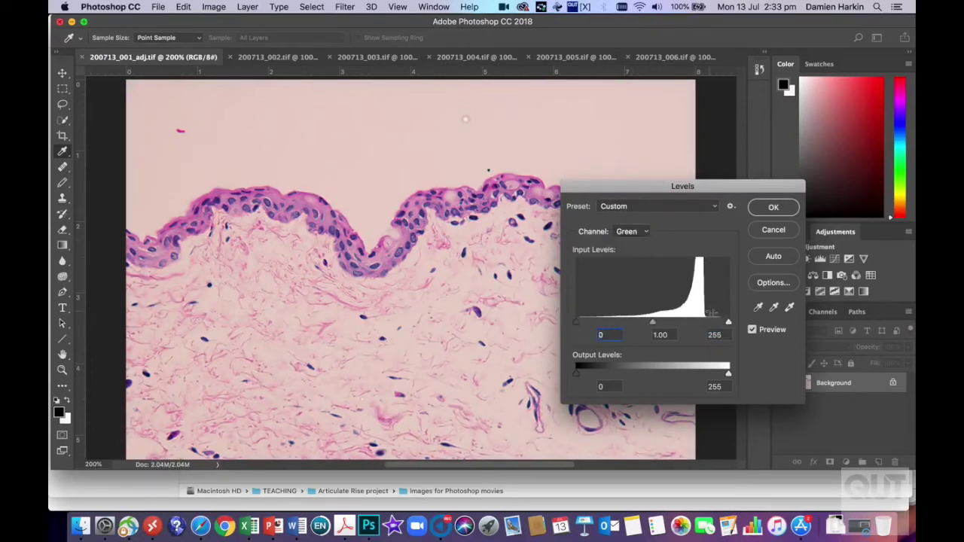
drag(728, 323, 708, 324)
drag(577, 323, 598, 325)
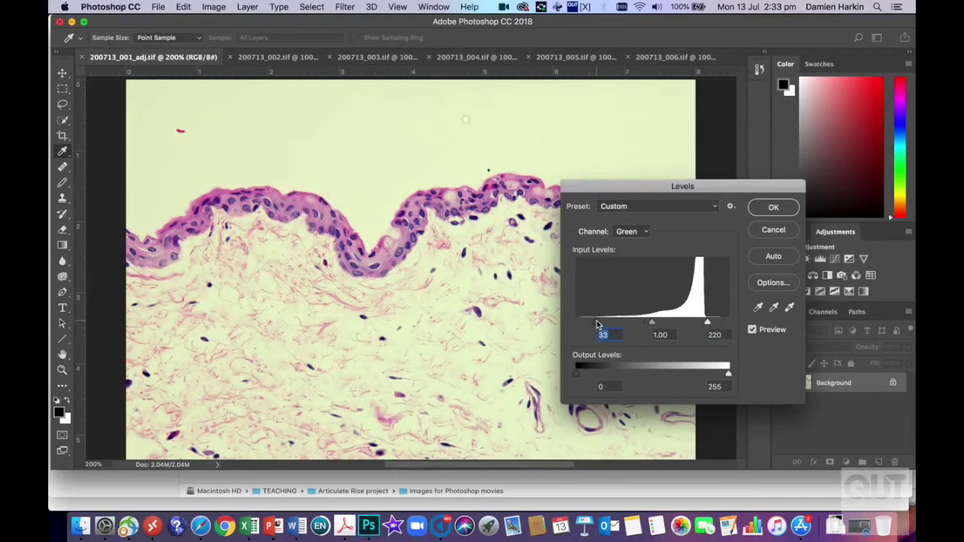
- Set the Blue channel input levels to 47/216 and apply the Levels adjustment
click(647, 232)
click(648, 241)
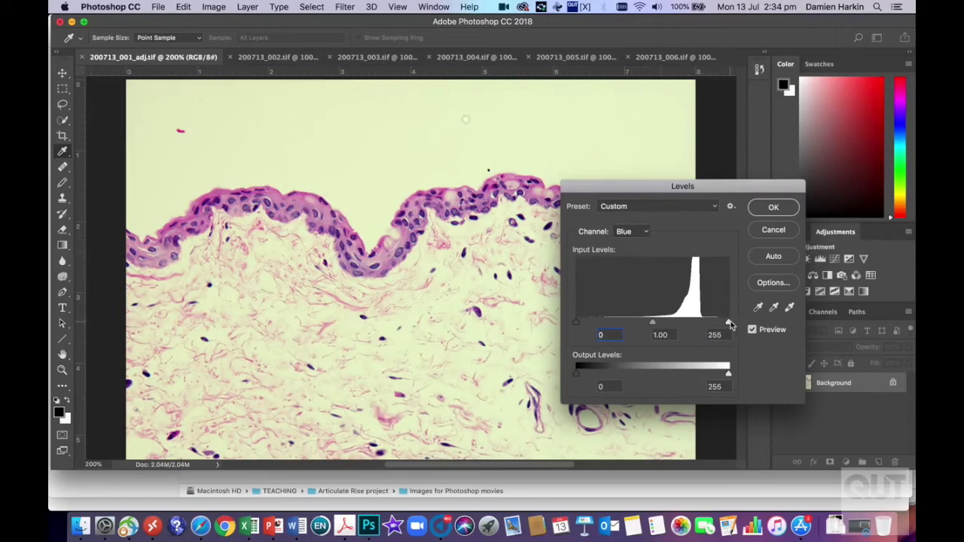
drag(728, 323, 705, 324)
drag(576, 325, 605, 325)
click(772, 207)
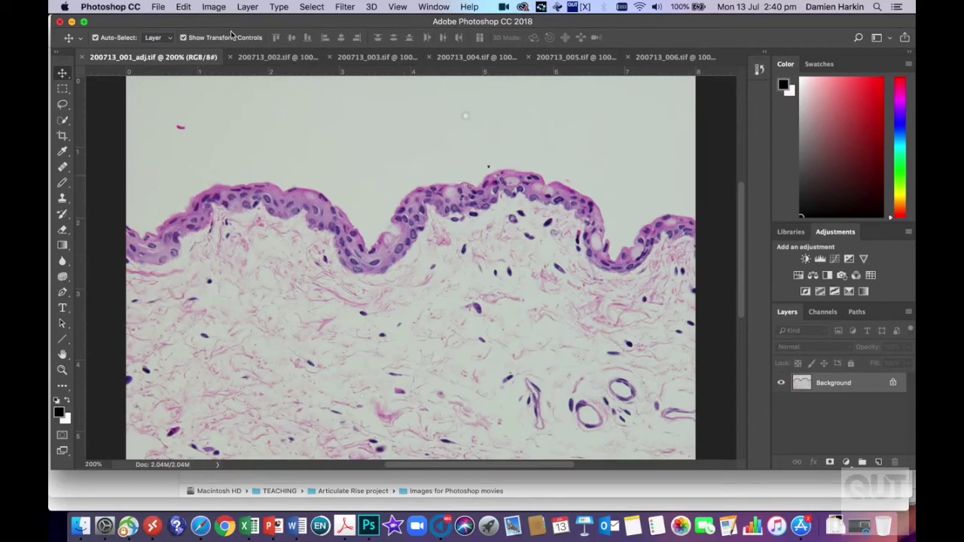
- Check the first micrograph's image size and confirm it unchanged
click(215, 9)
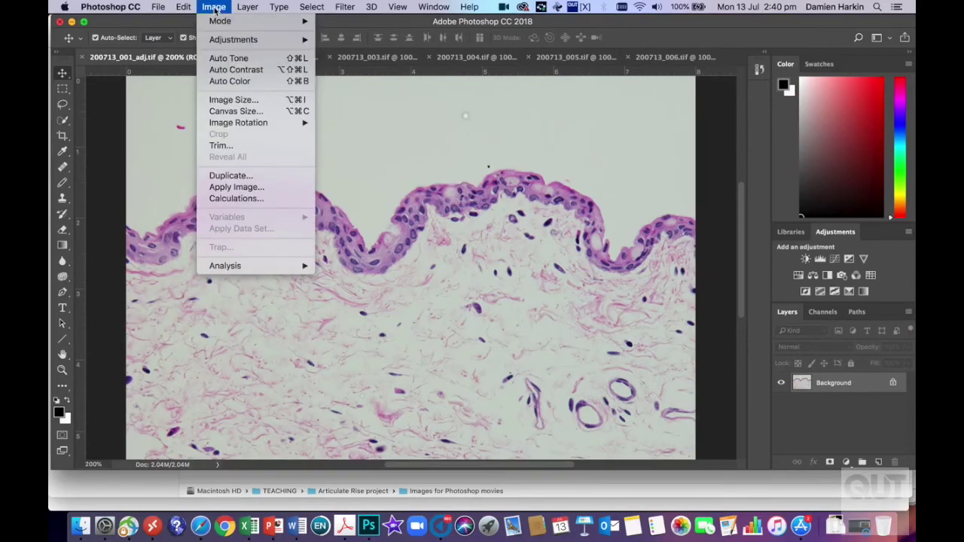
click(224, 99)
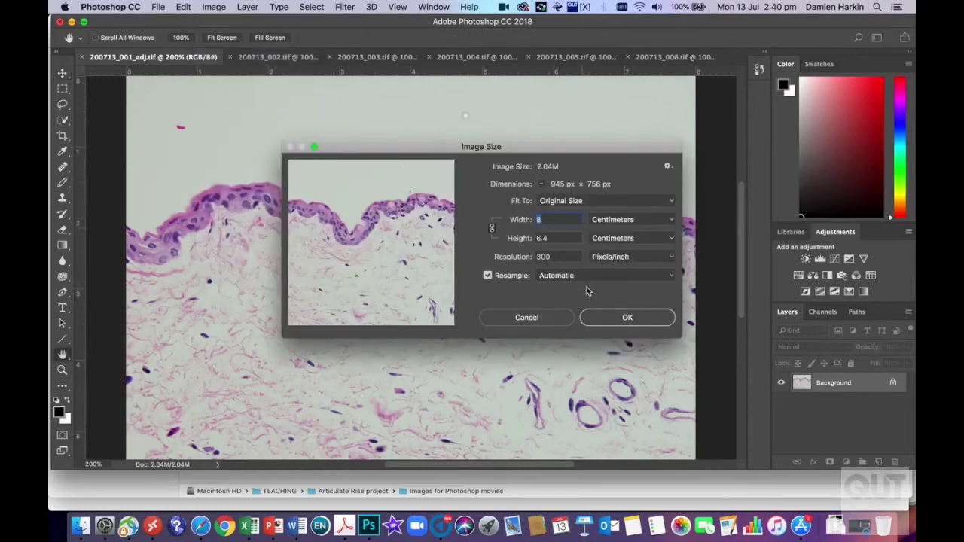
click(626, 317)
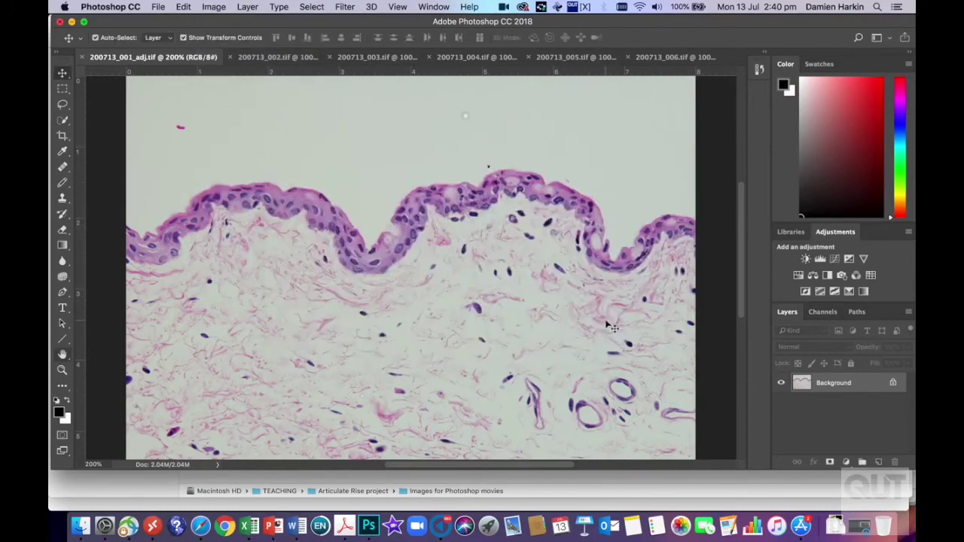
- Resize 200713_002.tif to 8 cm wide at 300 pixels/inch
click(285, 58)
click(214, 6)
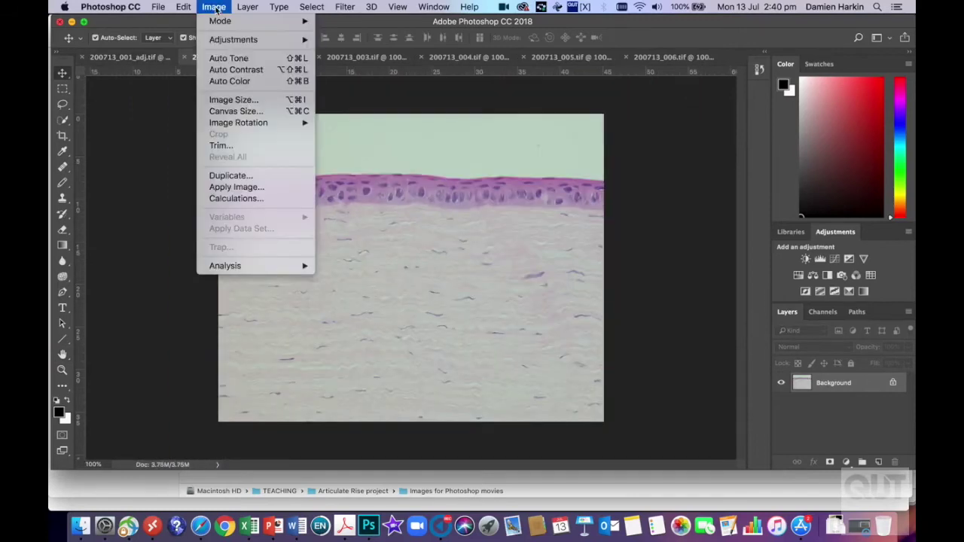
click(240, 103)
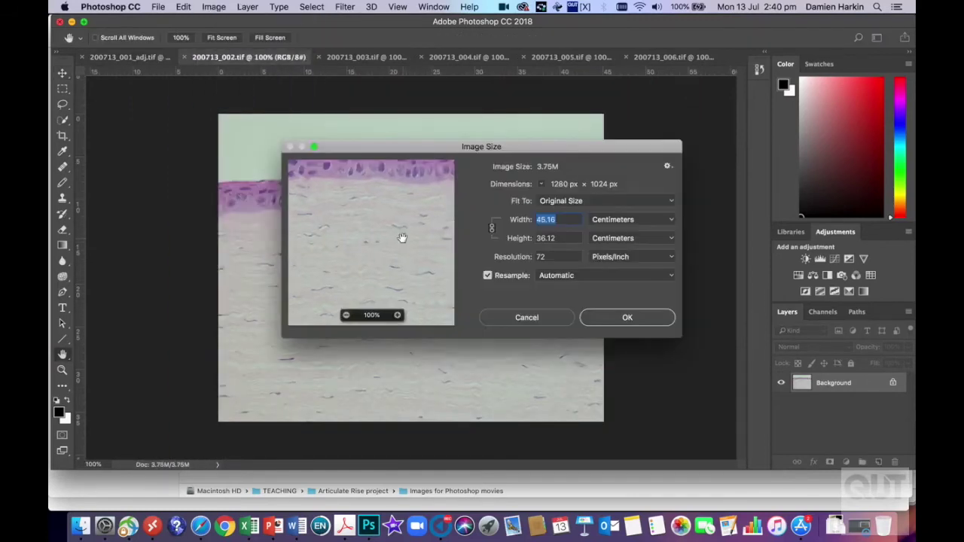
text(8)
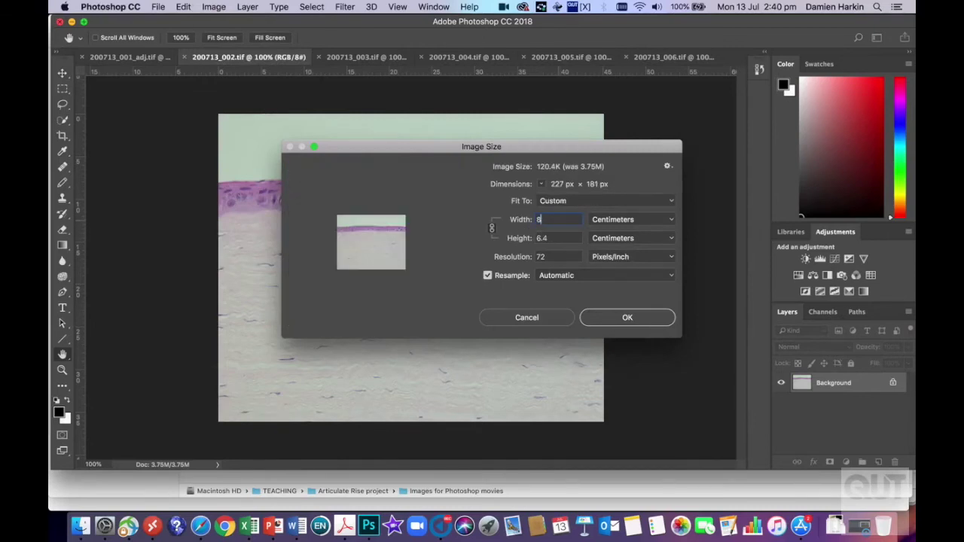
key(Tab)
key(Tab)
text(300)
click(607, 320)
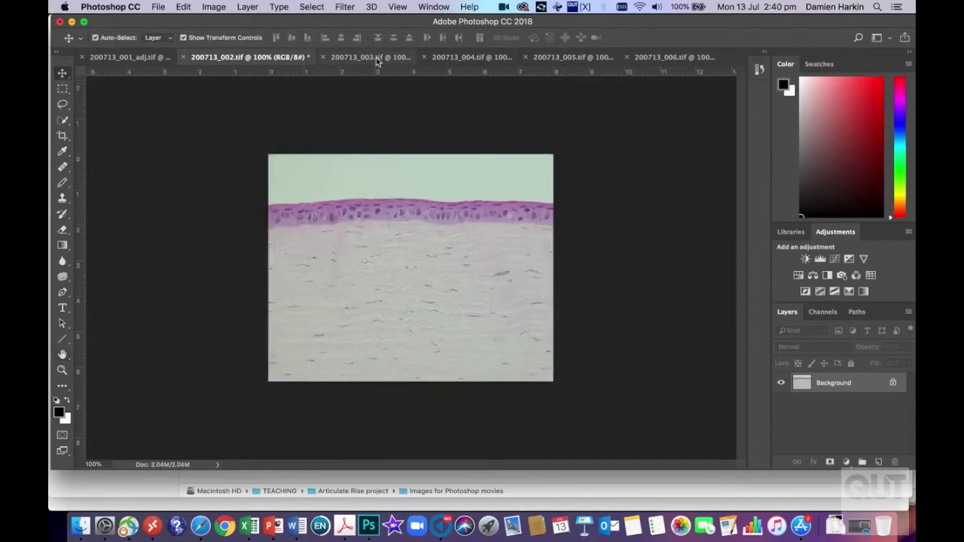
- Resize 200713_003.tif to 8 cm wide at 300 pixels/inch
click(377, 58)
click(215, 8)
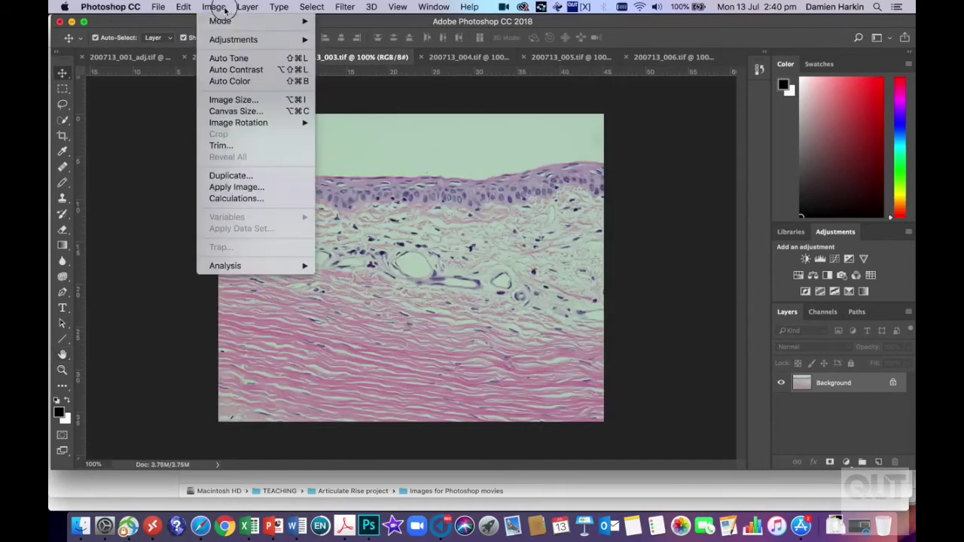
click(241, 103)
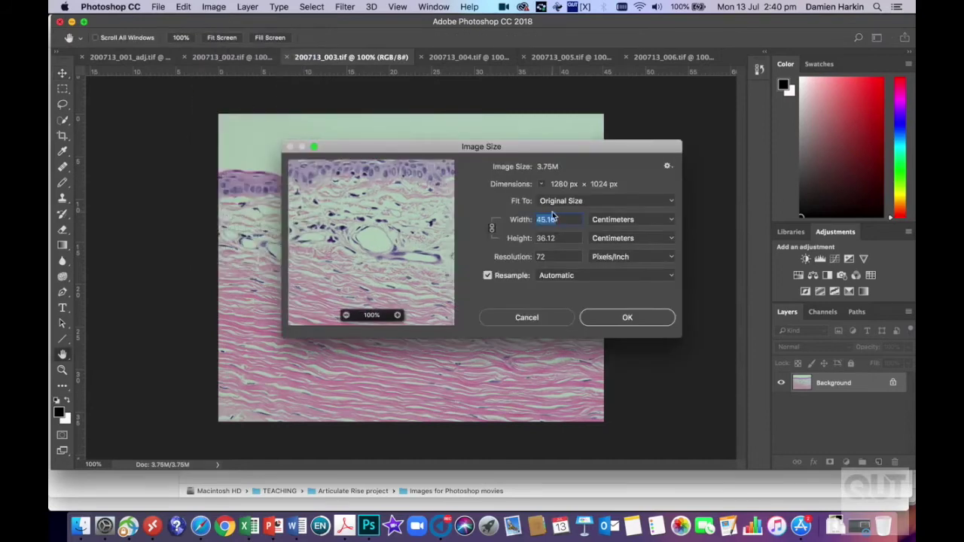
text(8)
key(Tab)
key(Tab)
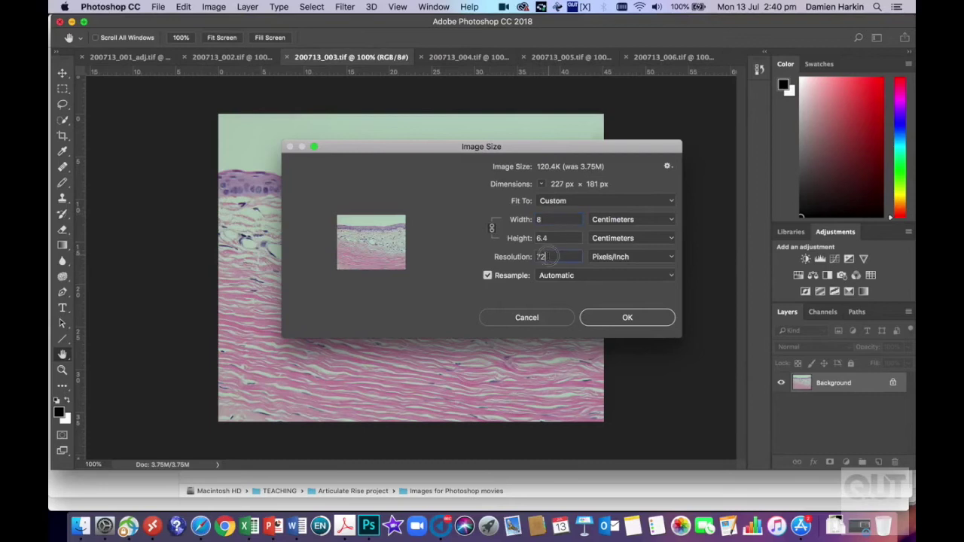
text(300)
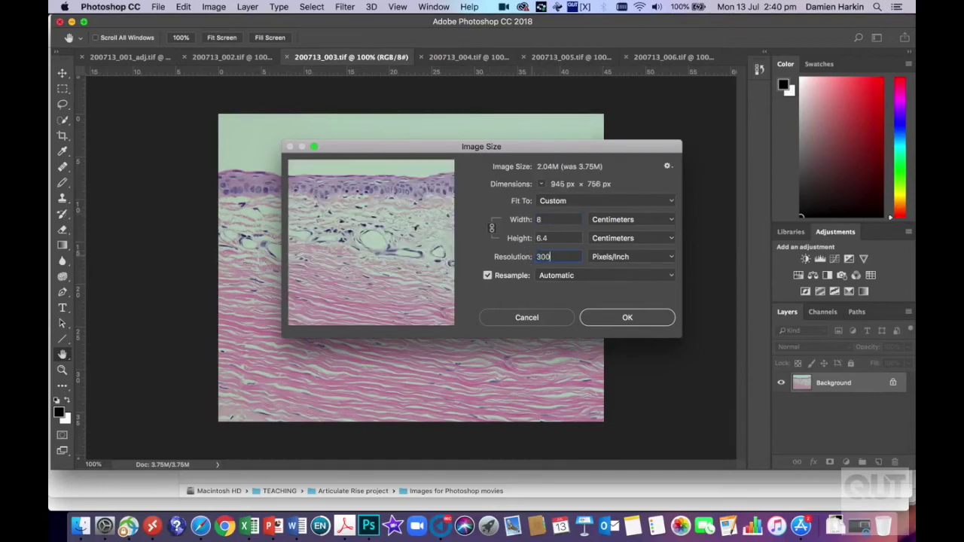
click(615, 319)
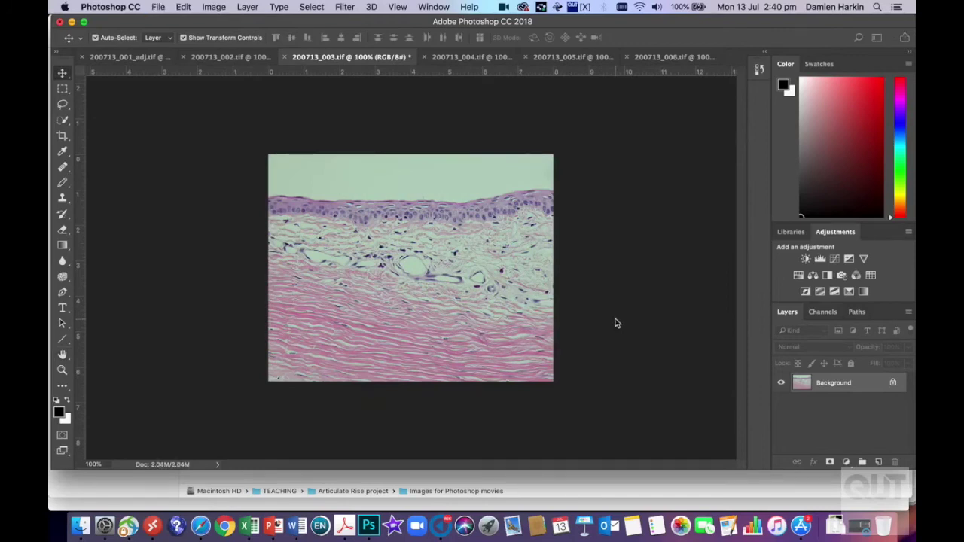
key(super+n)
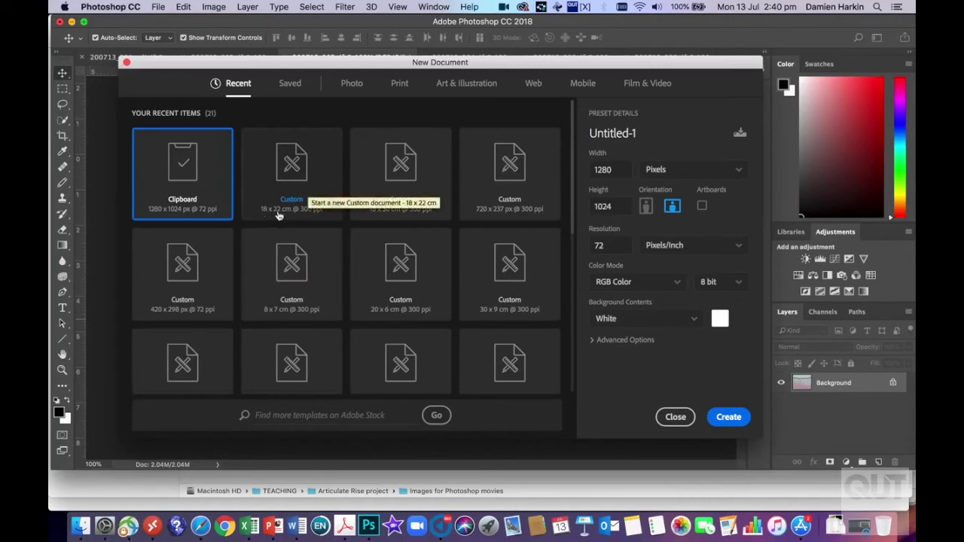
- Create an 18 × 22 cm document and paste 200713_001_adj.tif at the top
double_click(291, 168)
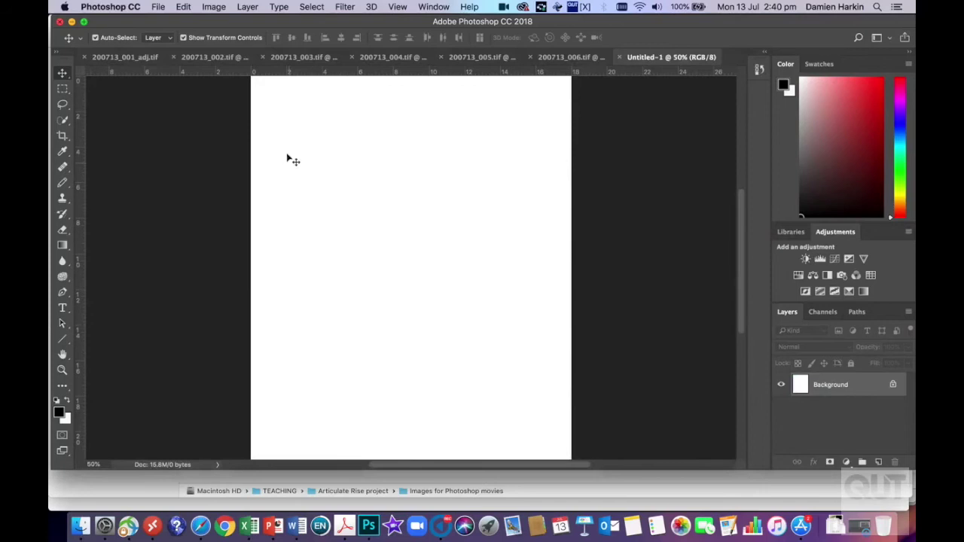
click(145, 57)
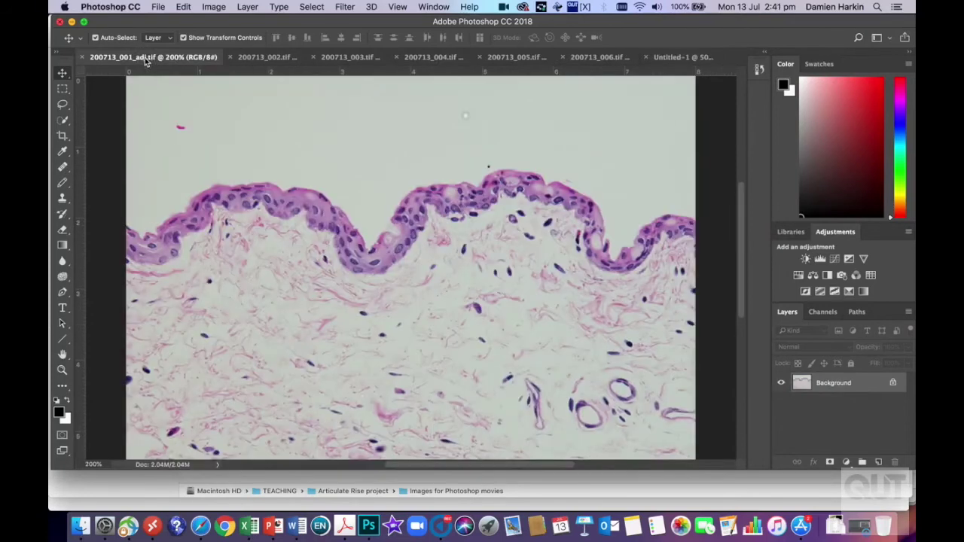
click(309, 9)
click(308, 22)
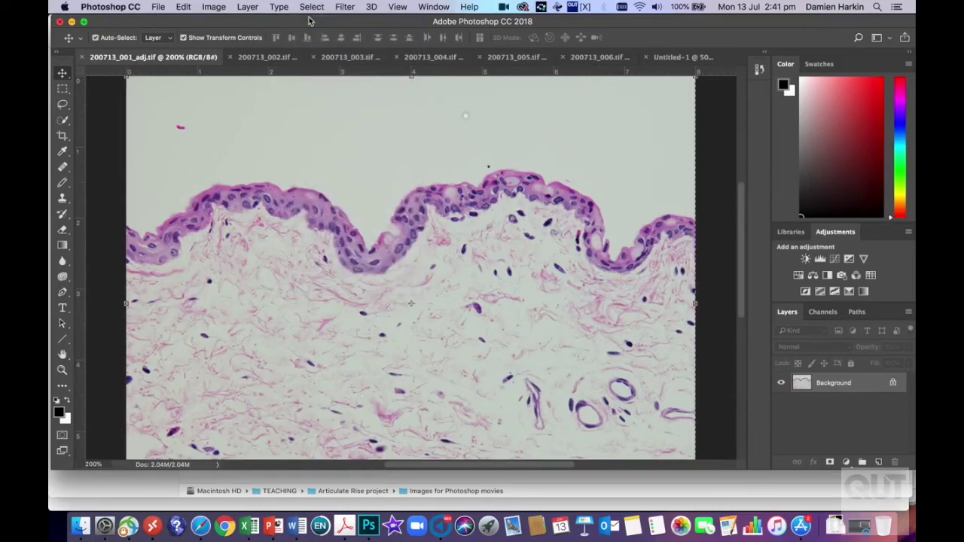
click(678, 58)
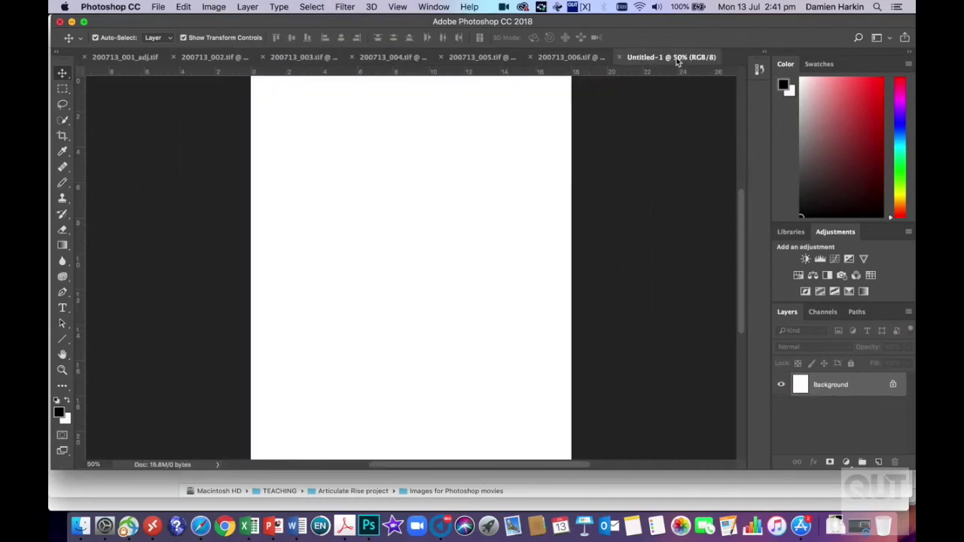
key(cmd+v)
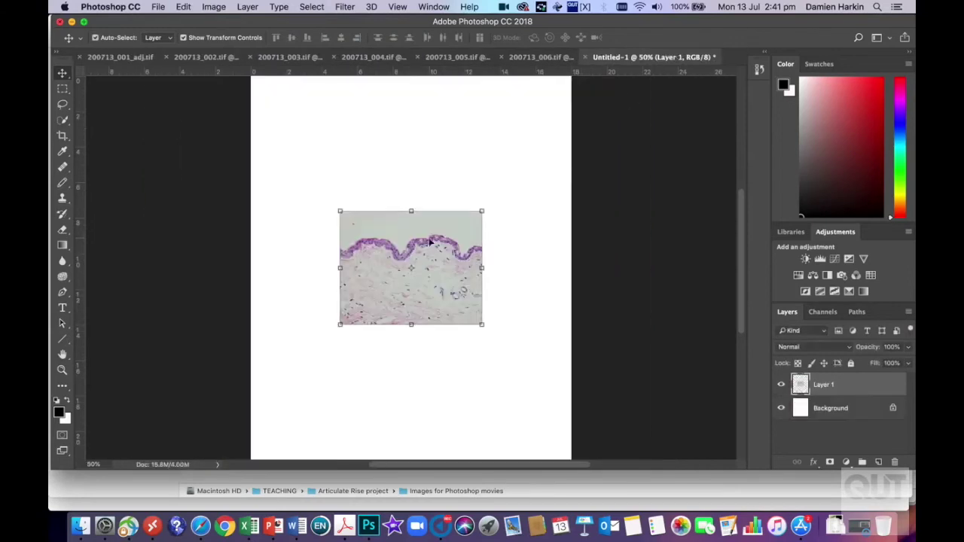
drag(438, 246, 415, 112)
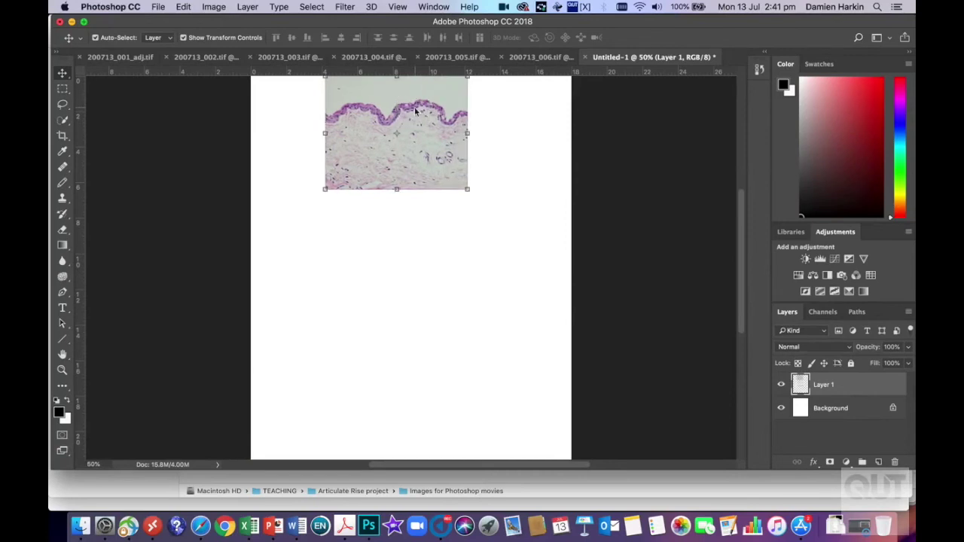
- Paste 200713_002.tif into Untitled-1 directly beneath the first micrograph
click(215, 59)
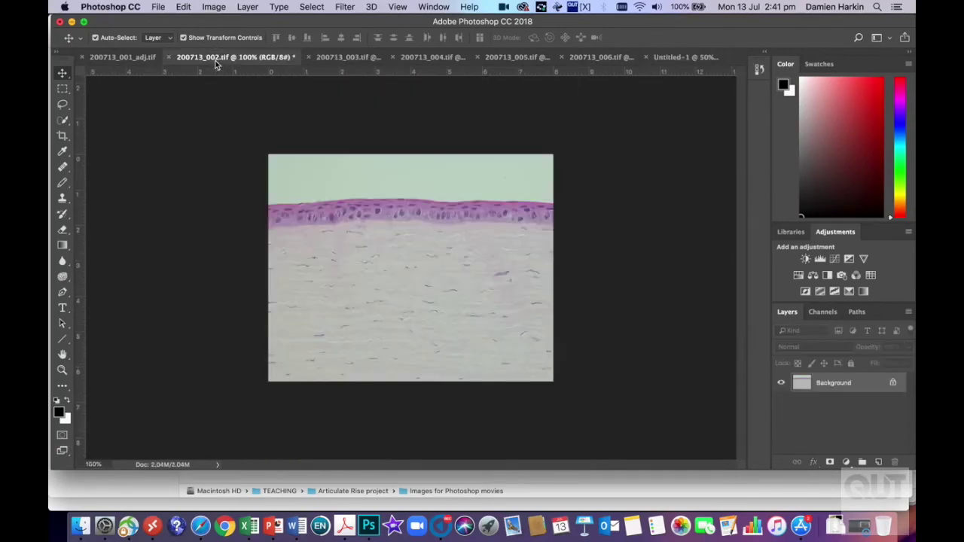
click(311, 7)
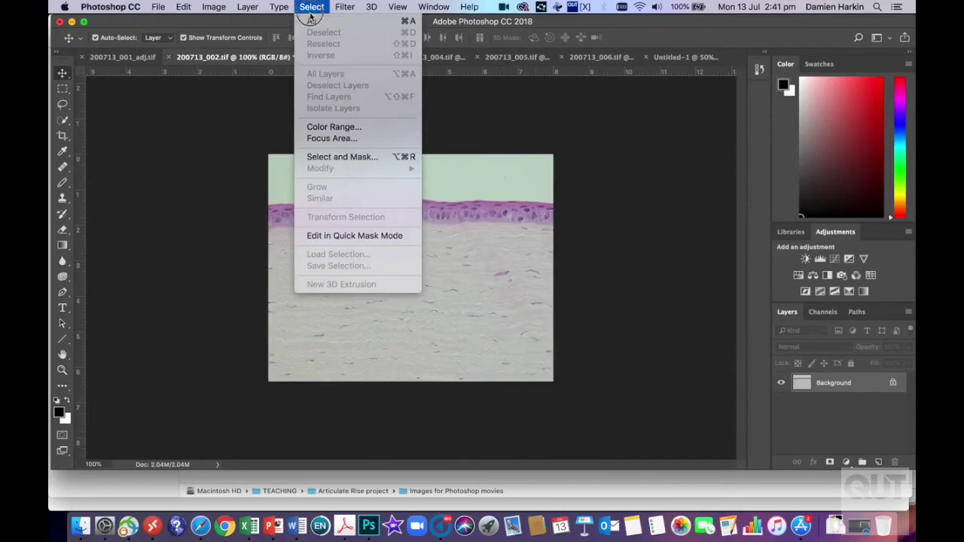
click(313, 19)
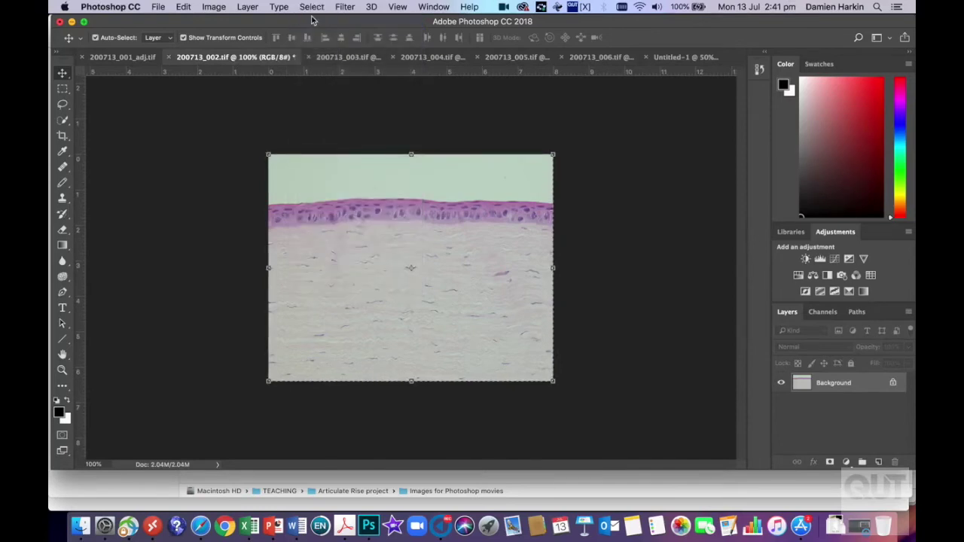
click(659, 56)
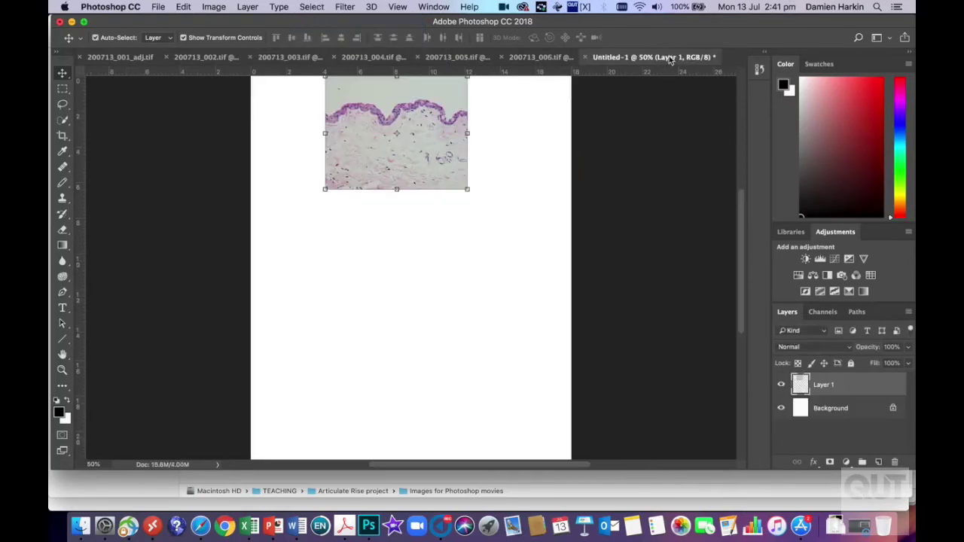
key(super+v)
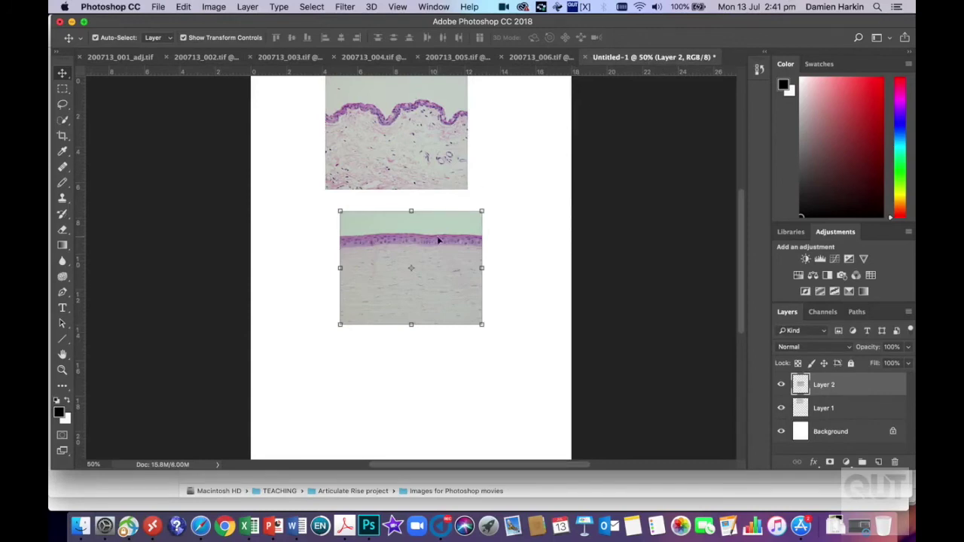
drag(438, 240, 426, 221)
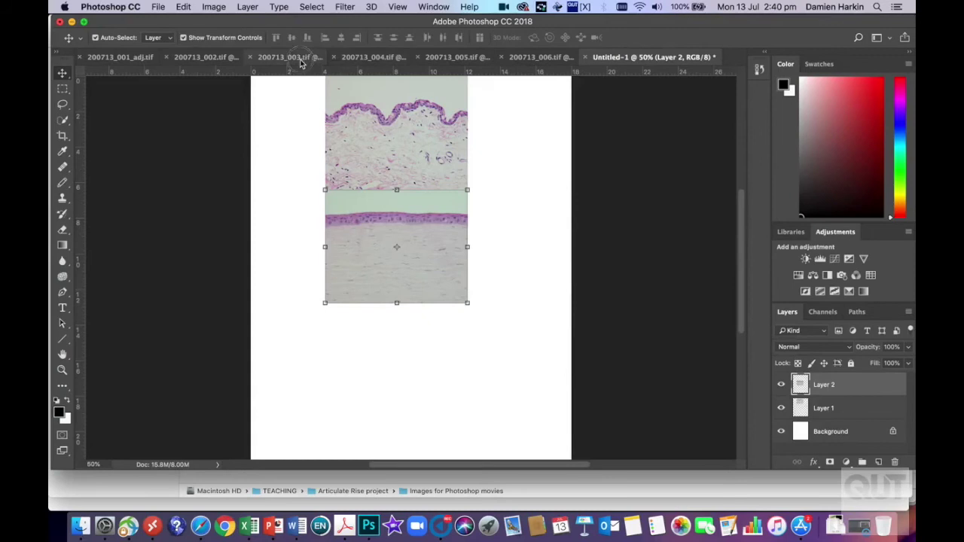
- Copy 200713_003.tif into Untitled-1 and place it beneath the second micrograph
click(290, 57)
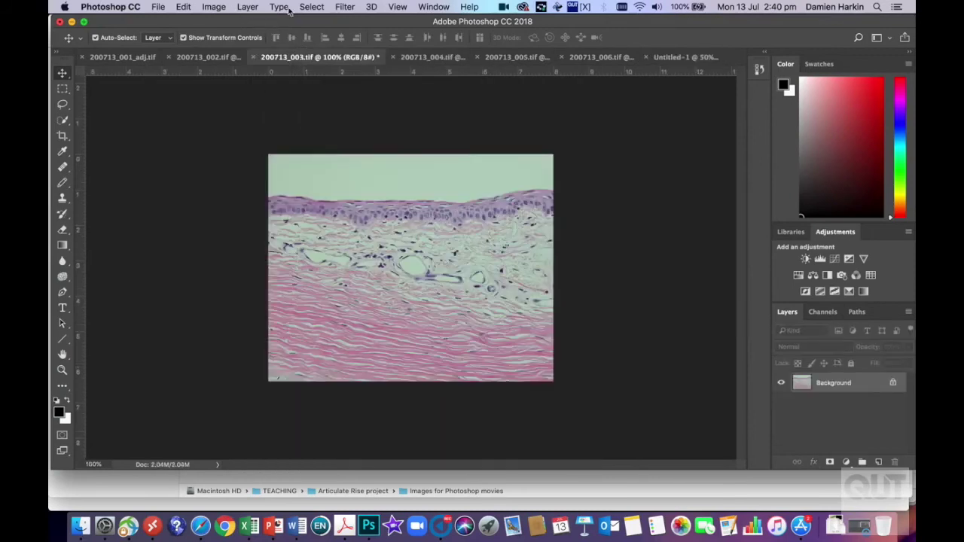
click(311, 8)
click(317, 22)
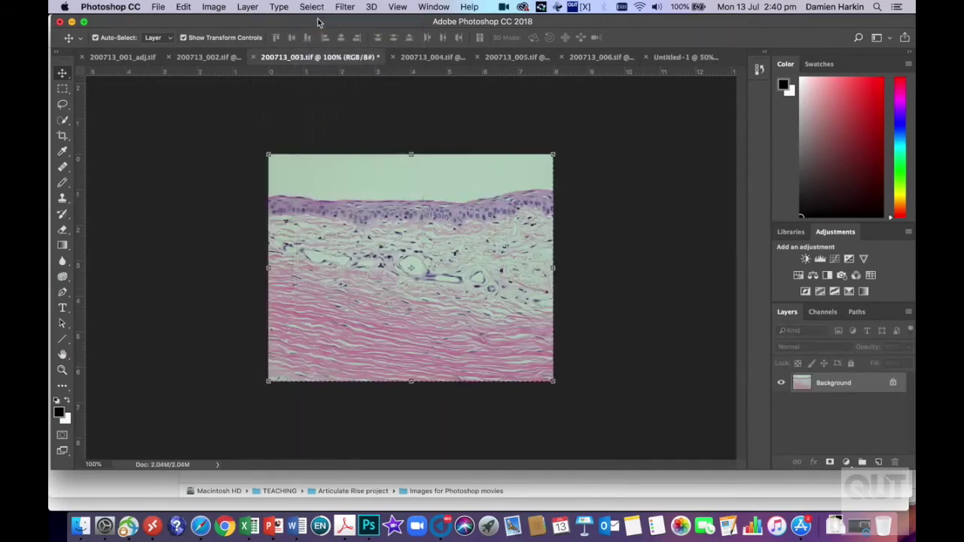
key(cmd+c)
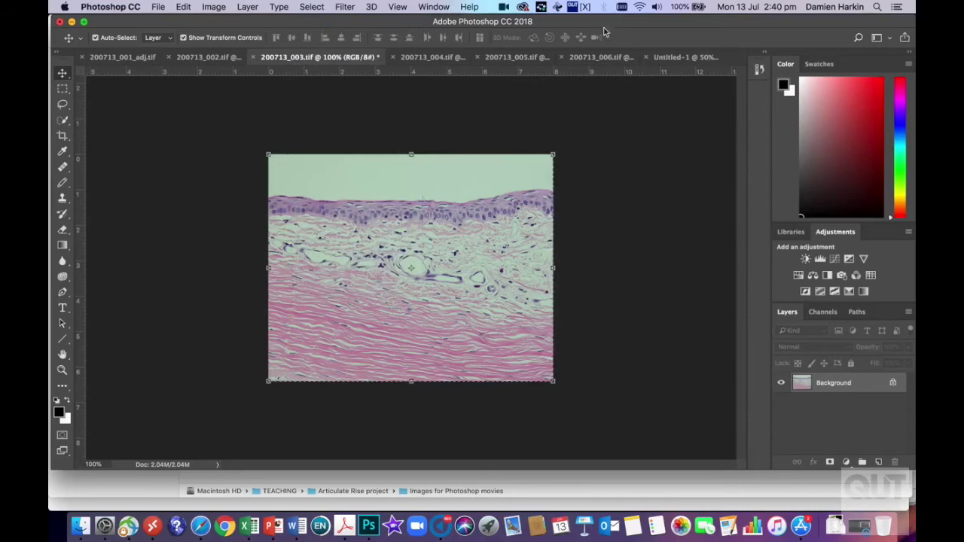
click(678, 57)
key(cmd+v)
key(cmd+v)
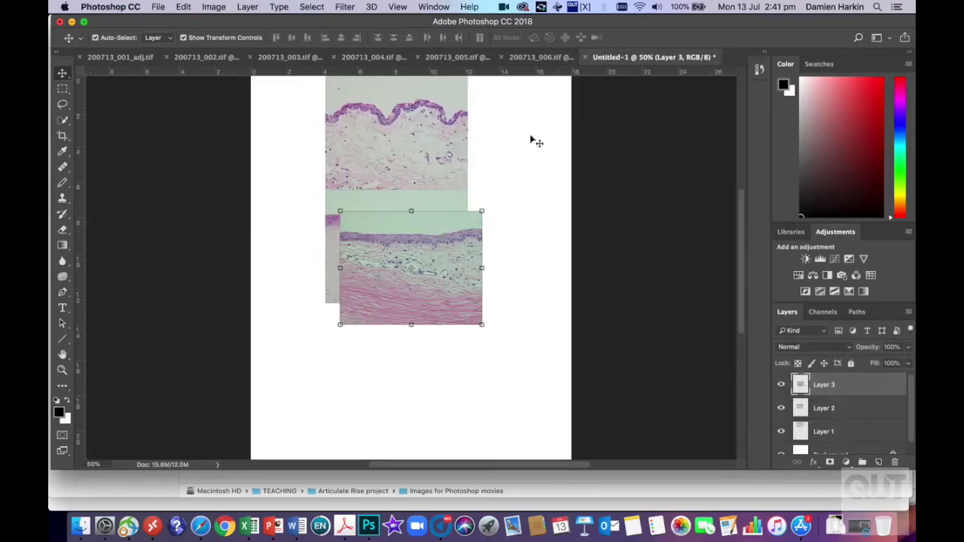
drag(431, 254, 415, 345)
click(490, 293)
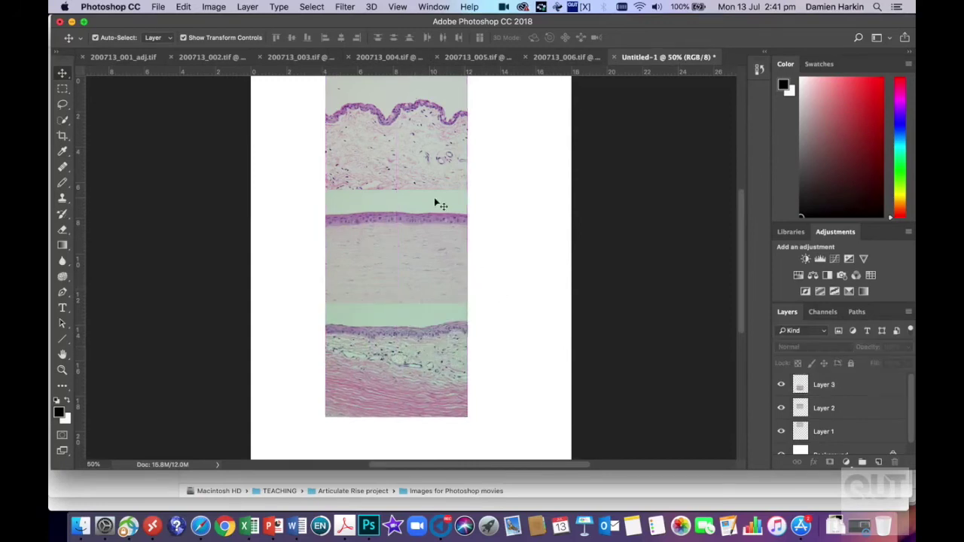
- Check the middle and bottom micrographs' alignment in the stack, then deselect
scroll(496, 172, up, 1)
scroll(496, 172, up, 3)
scroll(496, 172, down, 3)
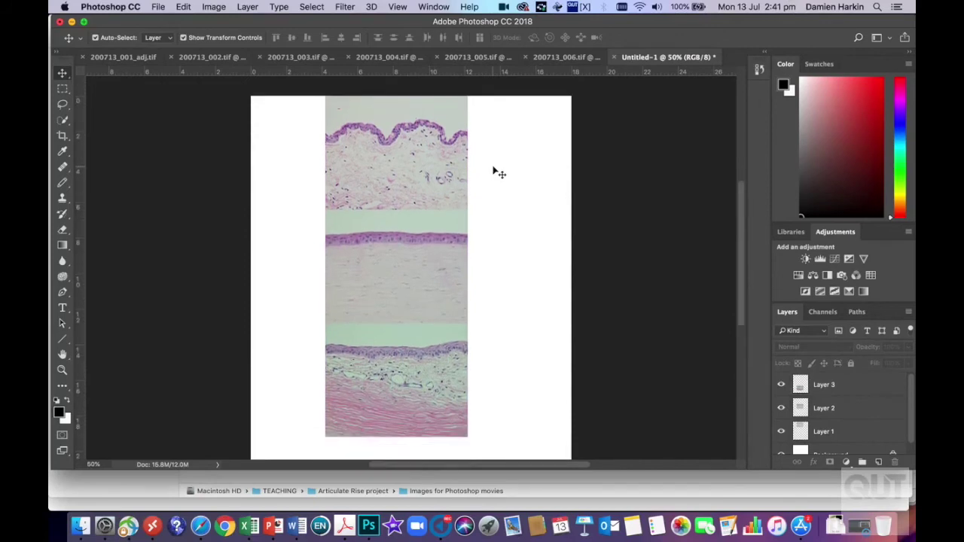
click(429, 239)
drag(428, 239, 430, 238)
drag(403, 358, 404, 357)
click(506, 334)
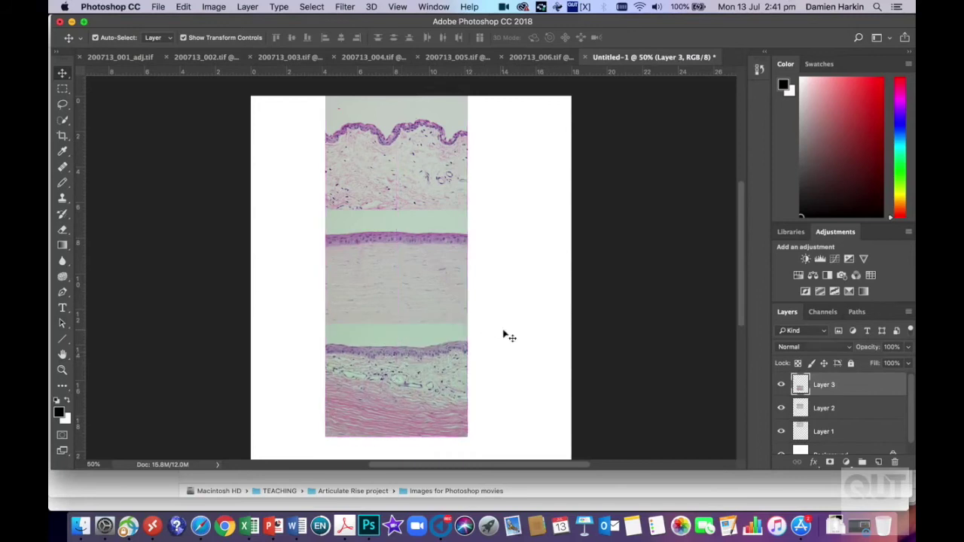
- Crop Untitled-1 to the 8 cm strip, trimming left, right and bottom white margins
click(63, 135)
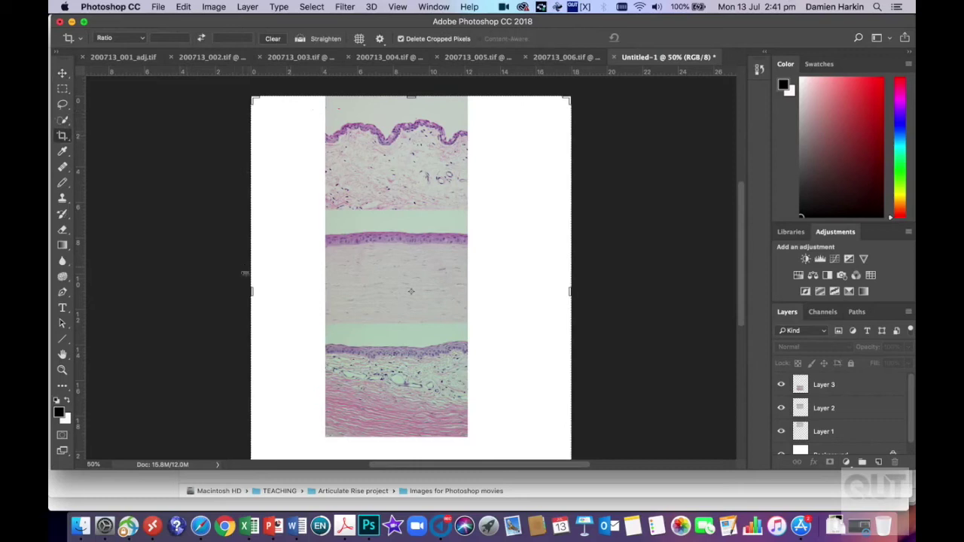
drag(252, 293, 287, 291)
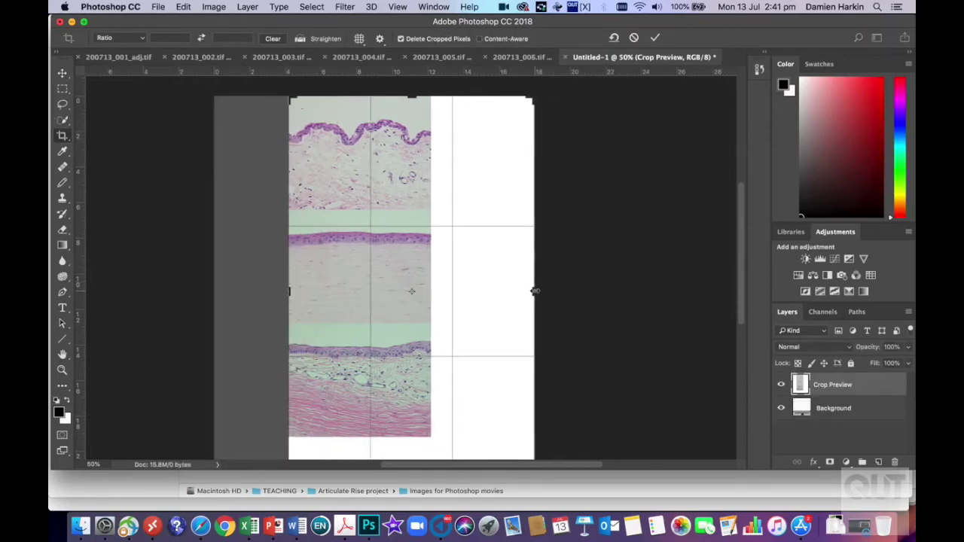
drag(533, 293, 484, 289)
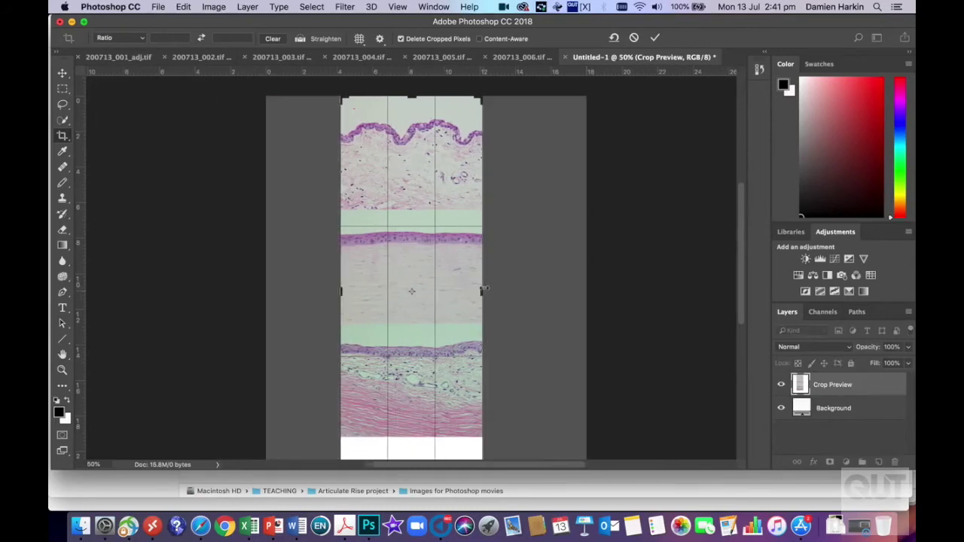
scroll(435, 347, down, 5)
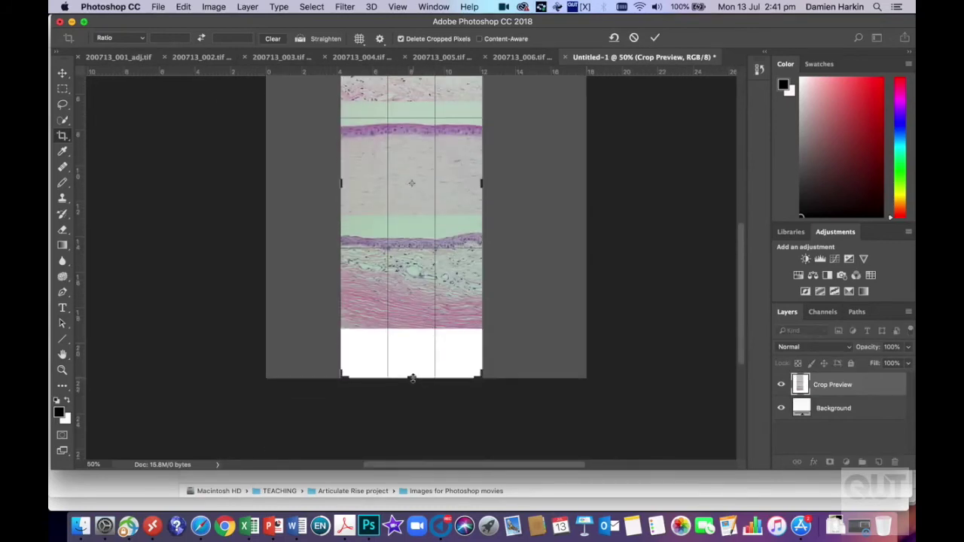
drag(412, 378, 413, 355)
click(63, 73)
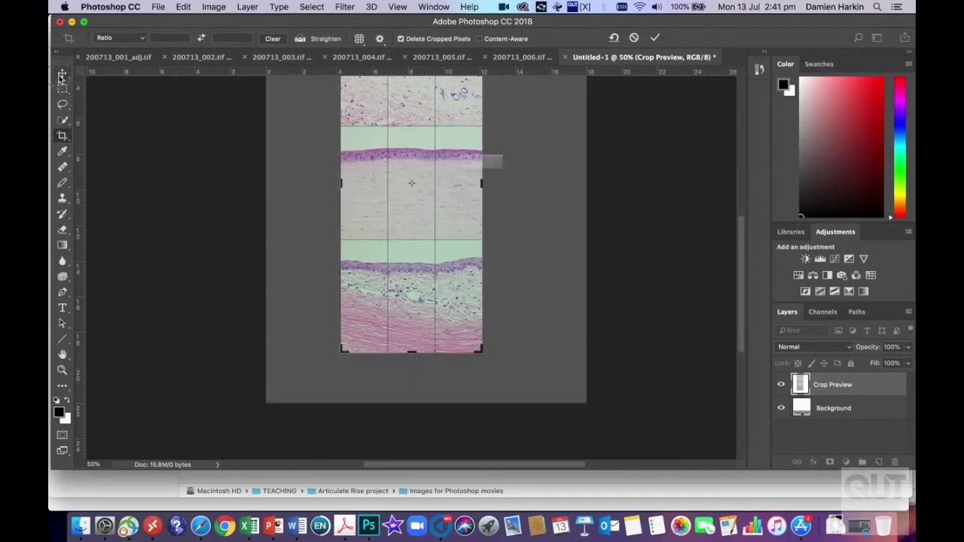
click(574, 190)
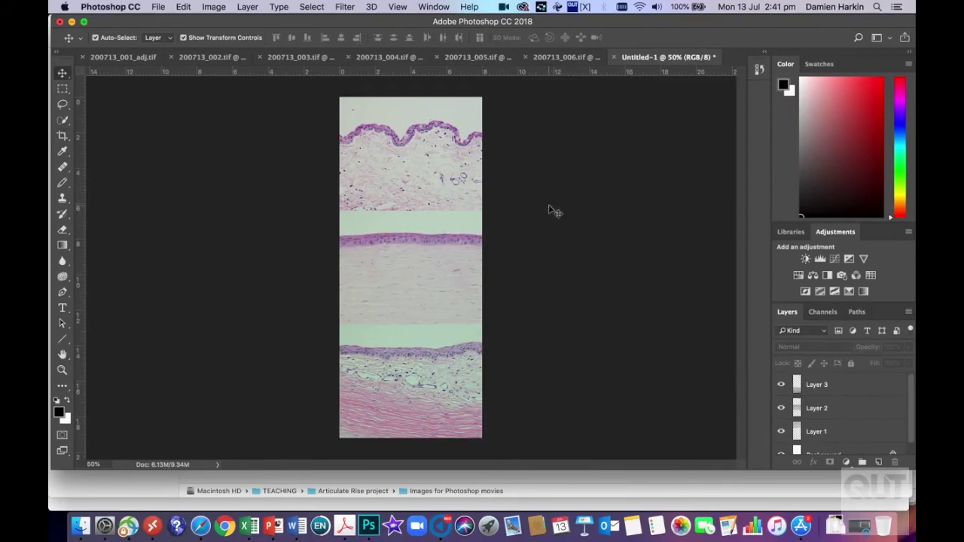
- Flatten the image, then undo to restore the separate layers
click(247, 7)
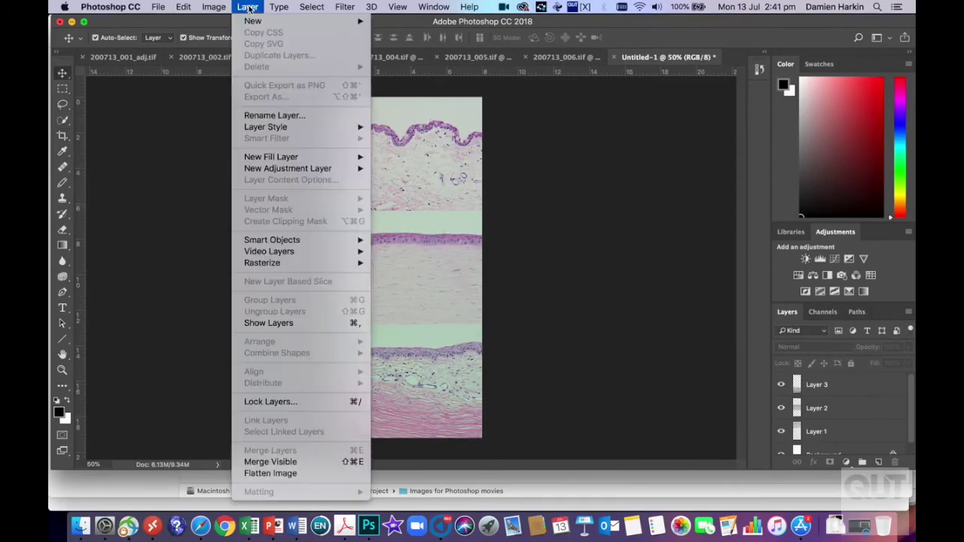
click(291, 474)
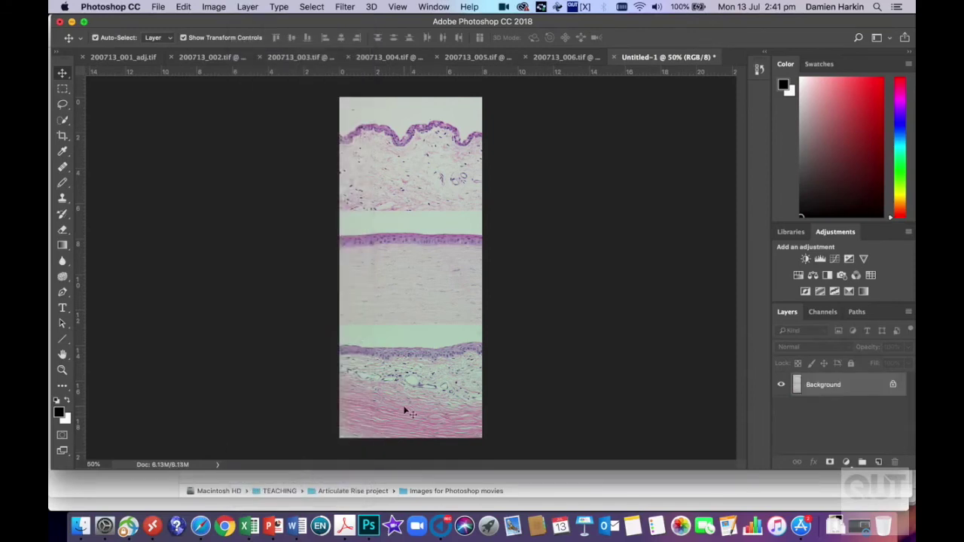
click(159, 8)
mouse_move(184, 8)
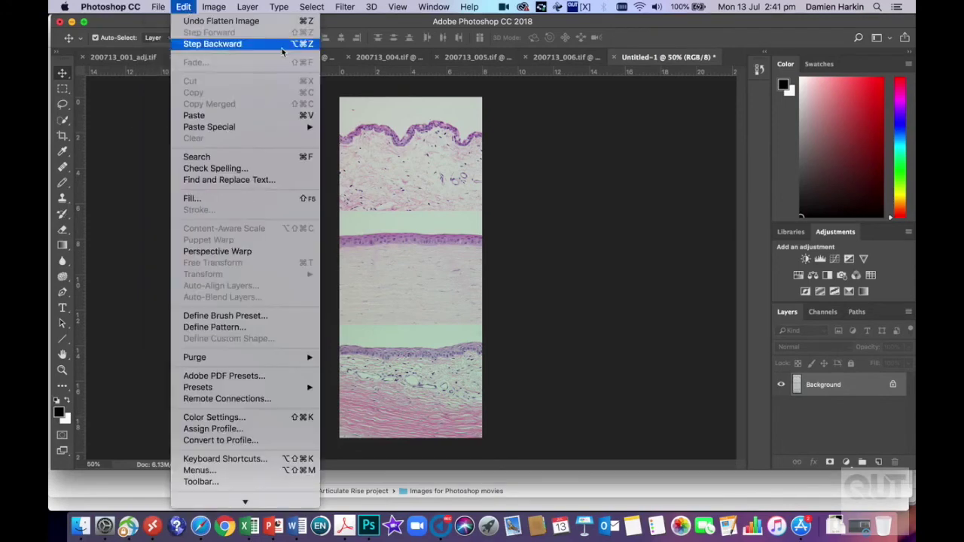
click(194, 21)
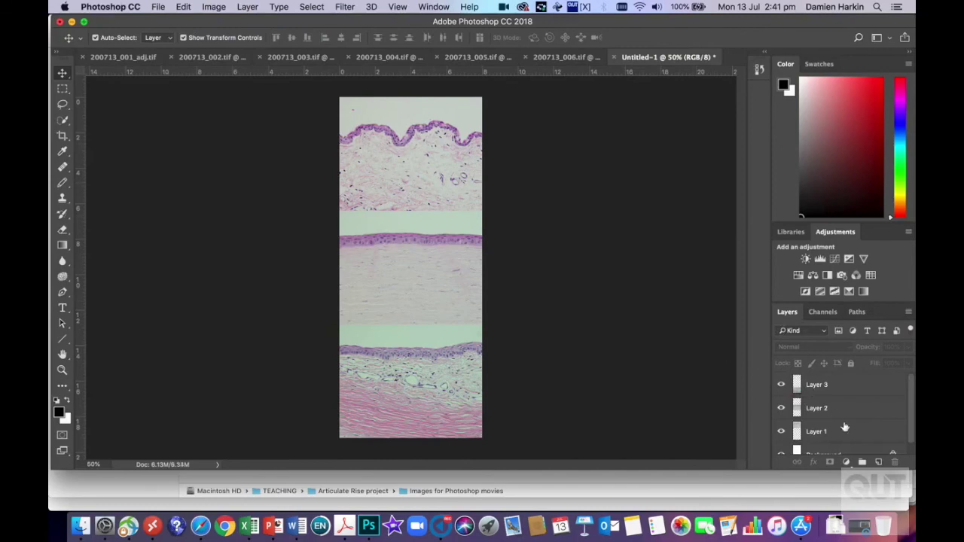
- Toggle each micrograph layer's visibility to check the bottom, middle and top sections
scroll(846, 427, down, 1)
scroll(845, 427, up, 1)
scroll(845, 427, down, 1)
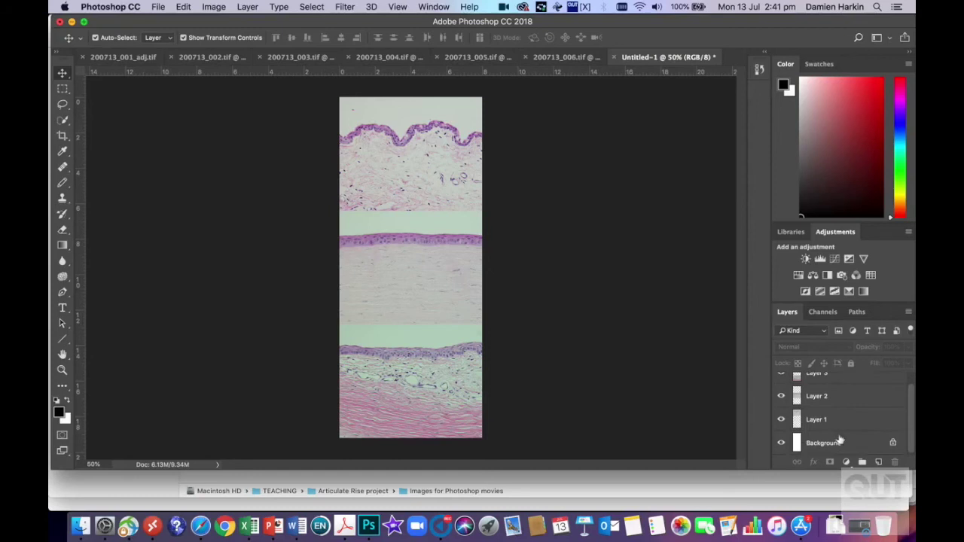
scroll(832, 410, up, 1)
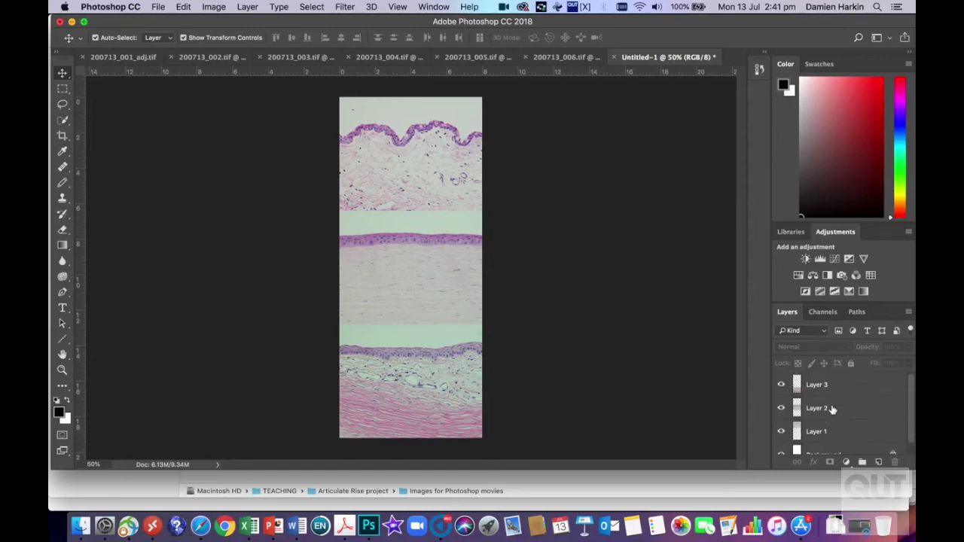
click(781, 385)
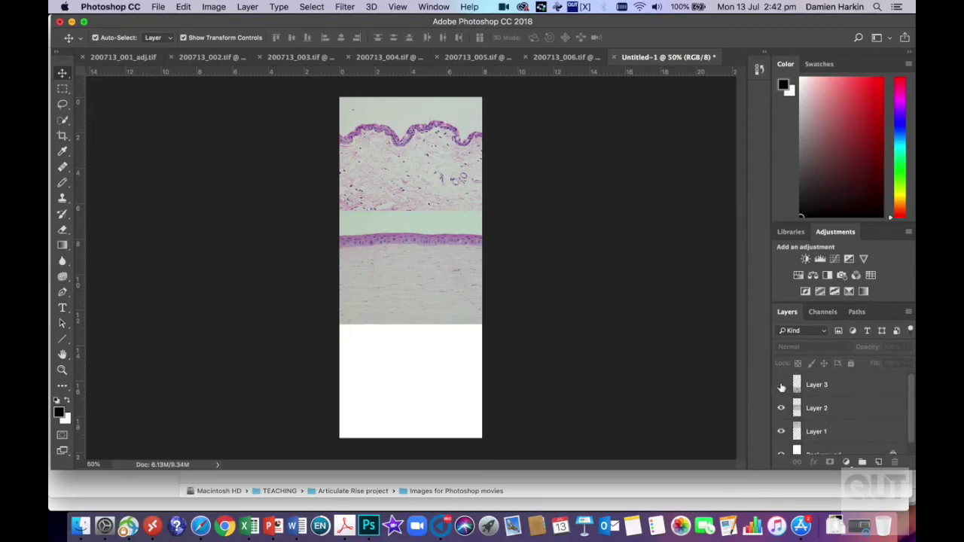
click(781, 385)
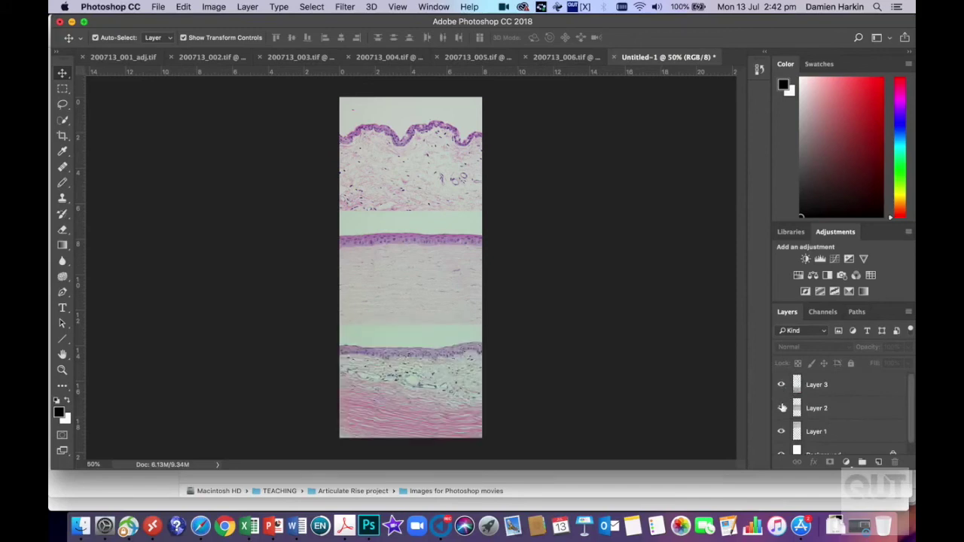
click(782, 408)
click(782, 408)
click(782, 409)
click(781, 431)
click(781, 432)
- Flatten all layers into a single Background layer
click(242, 14)
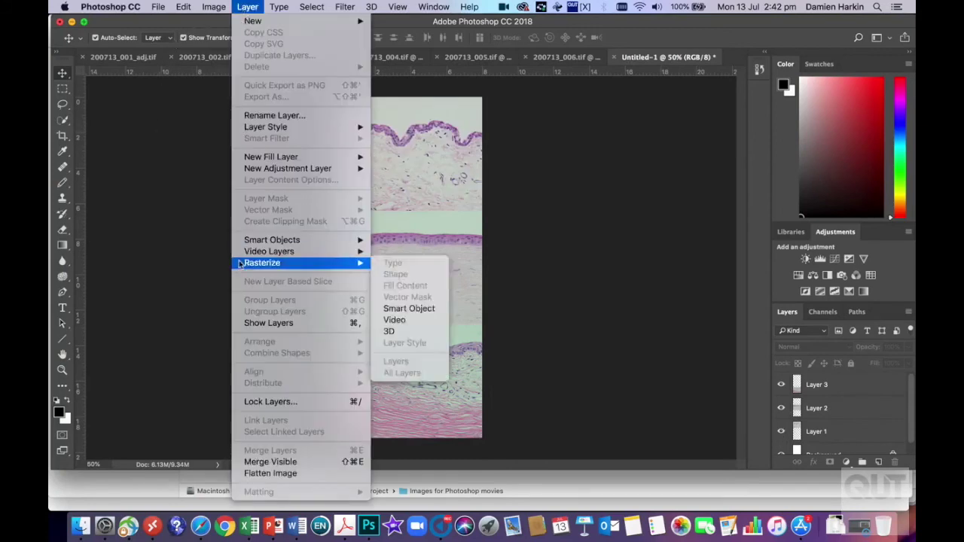
click(267, 473)
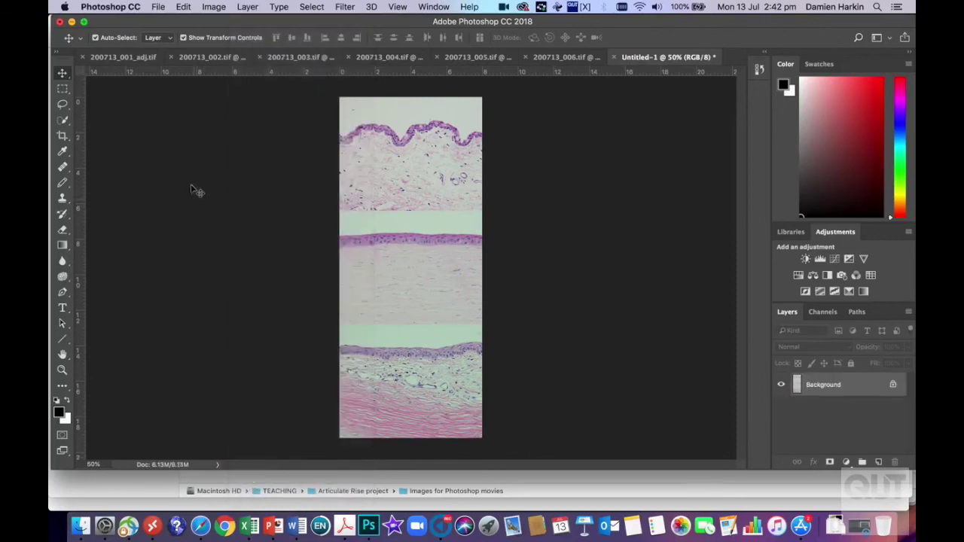
click(214, 8)
mouse_move(223, 41)
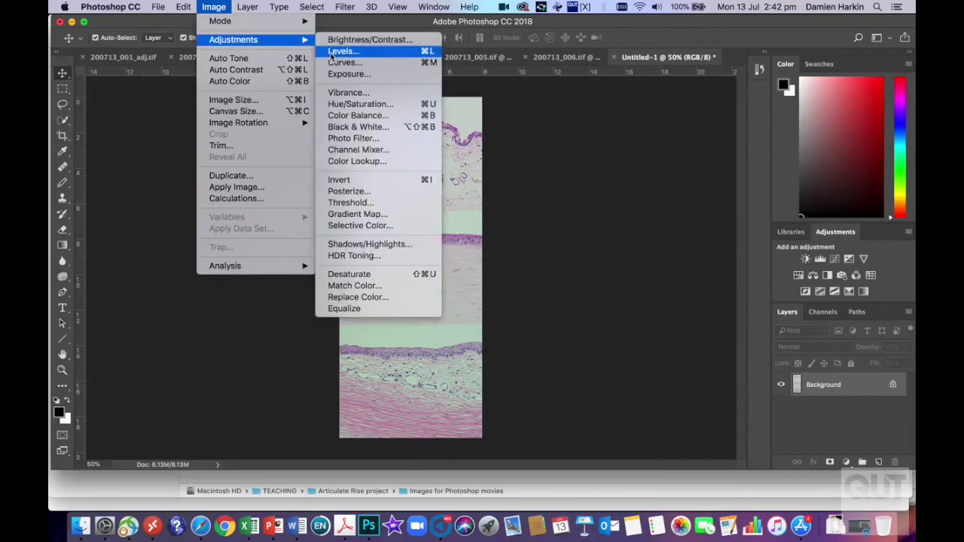
- Apply Levels to the flattened composite with input black 68 and white 218
click(335, 51)
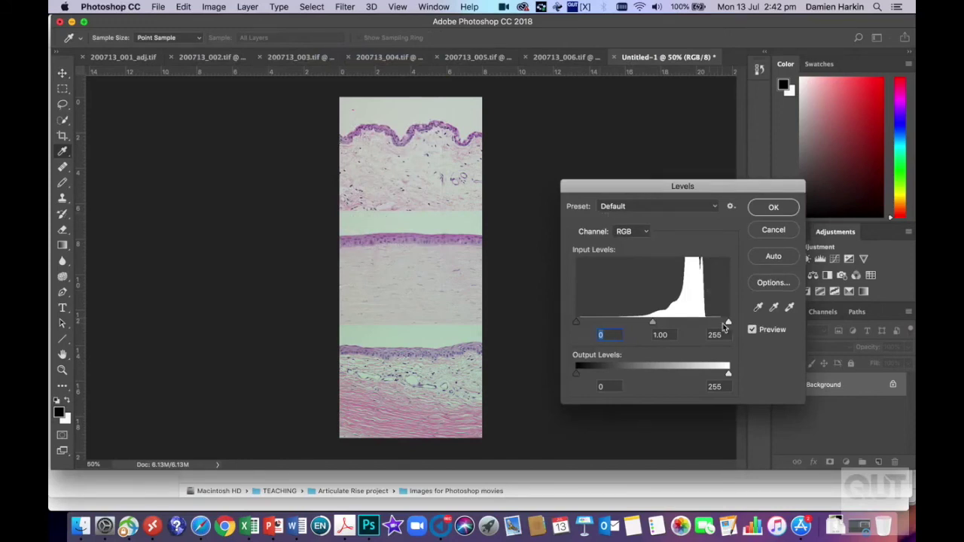
drag(728, 325, 707, 323)
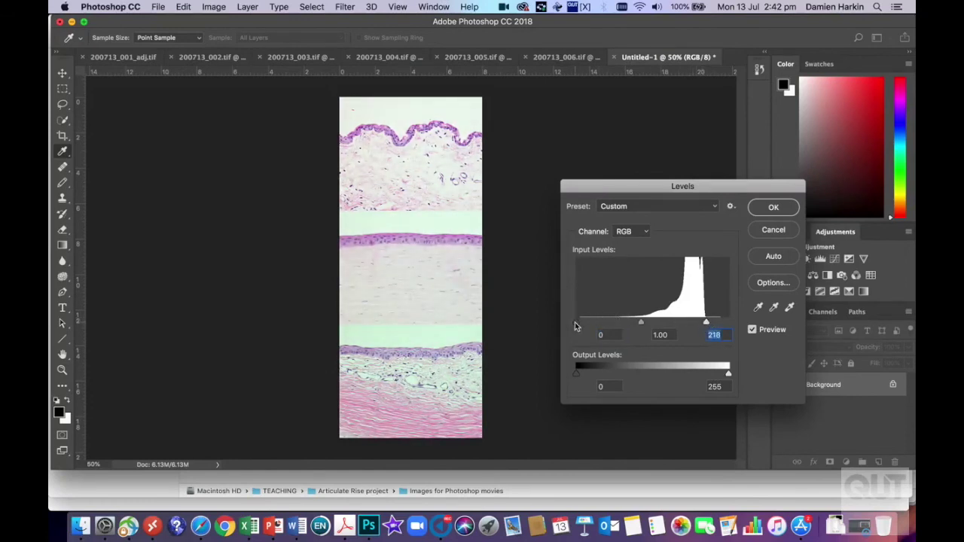
drag(577, 324, 617, 324)
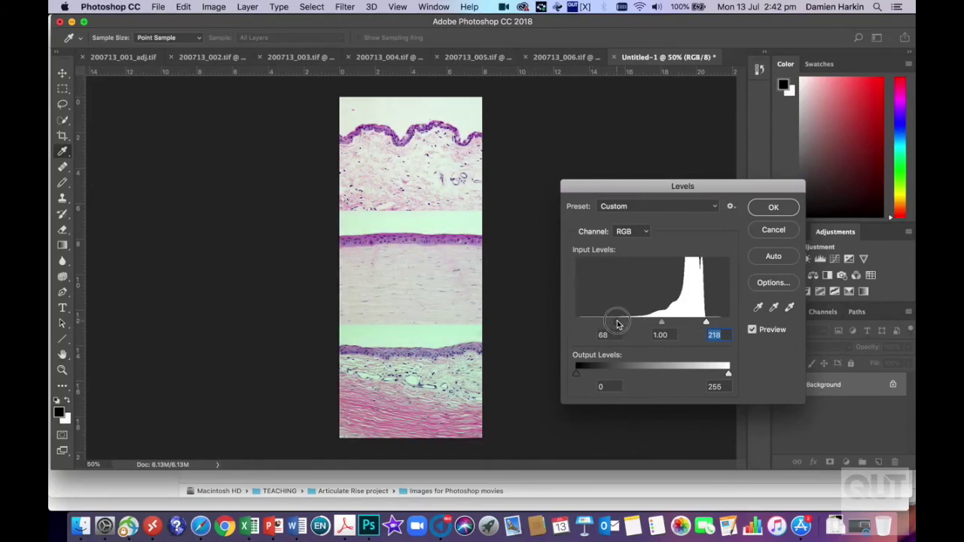
drag(617, 324, 617, 324)
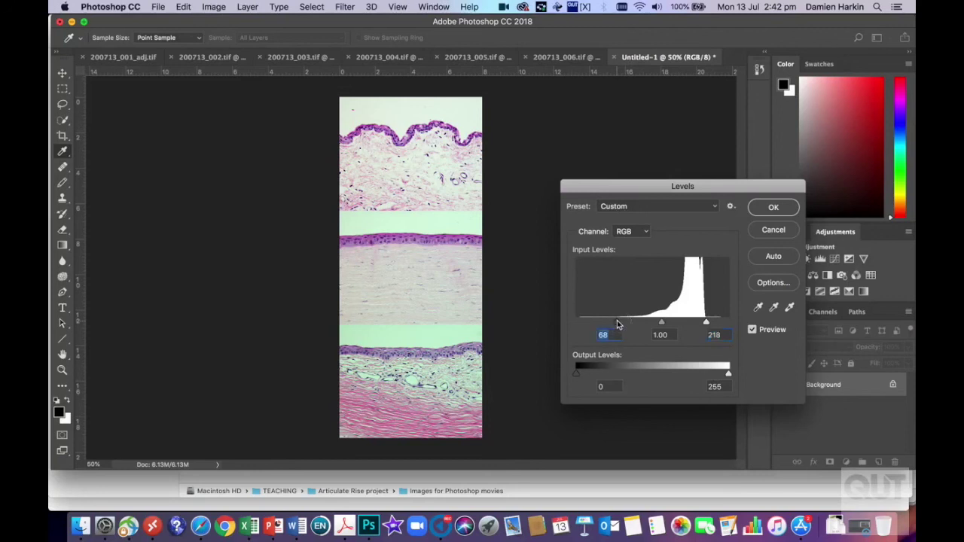
click(774, 207)
- Scroll through the three tissue sections at 200% to inspect the boosted contrast
scroll(465, 268, up, 3)
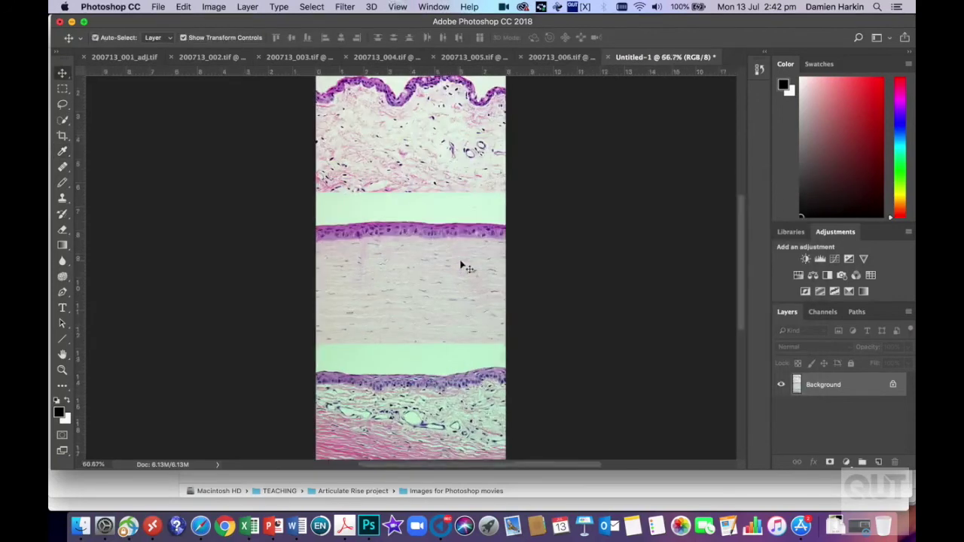
scroll(464, 267, up, 5)
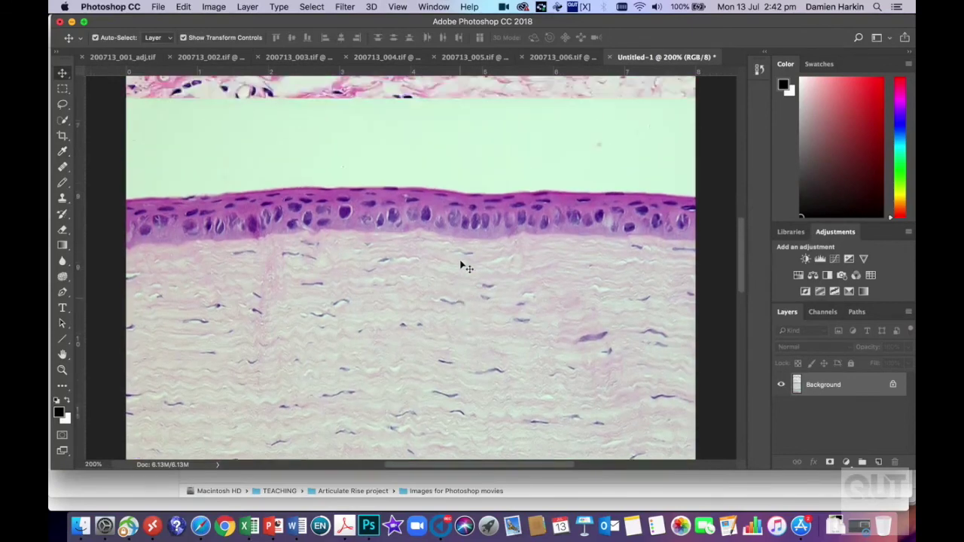
scroll(465, 267, up, 4)
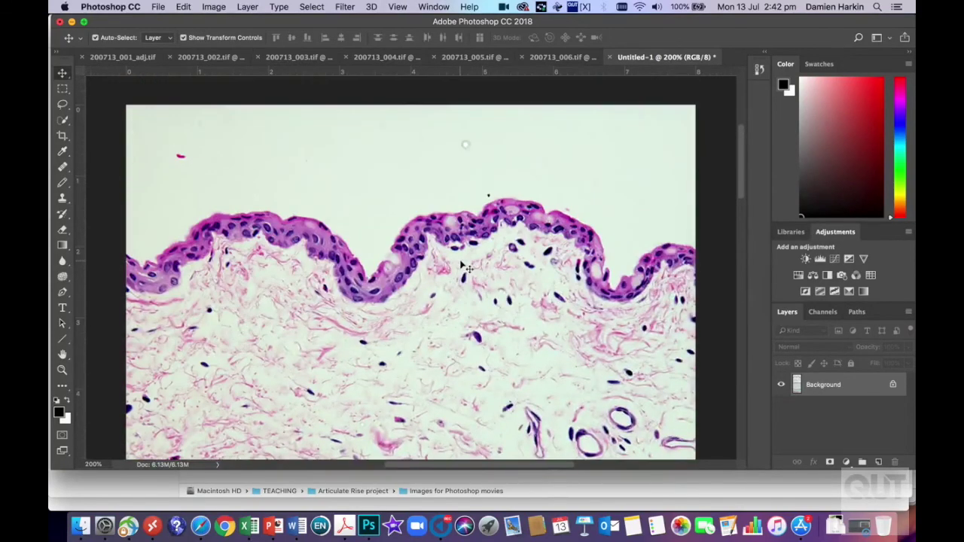
scroll(465, 267, down, 3)
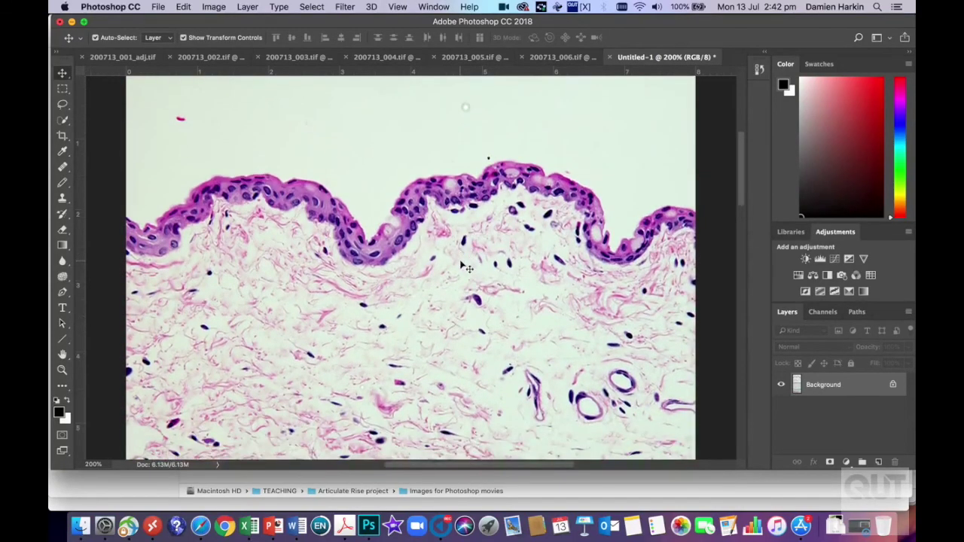
scroll(465, 268, down, 4)
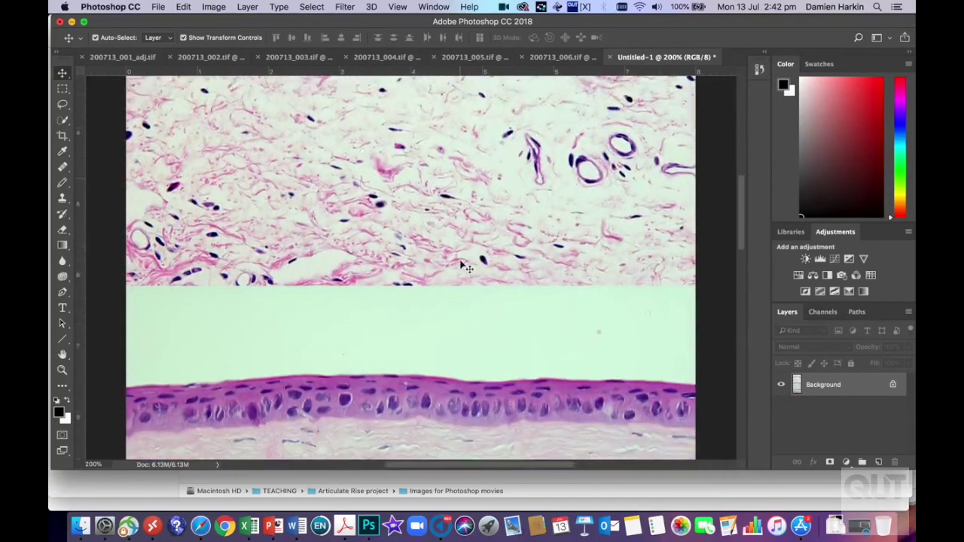
scroll(465, 267, down, 2)
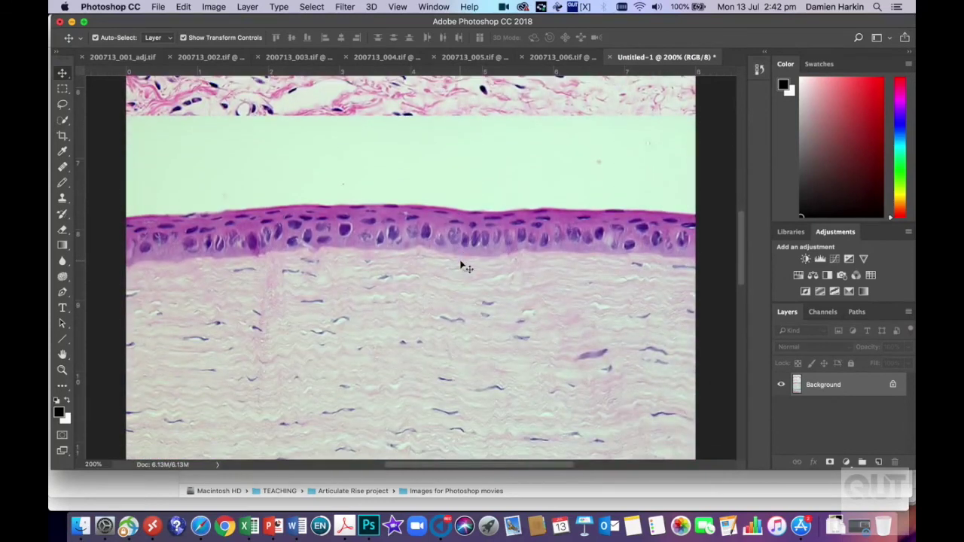
scroll(465, 268, down, 3)
scroll(465, 268, down, 2)
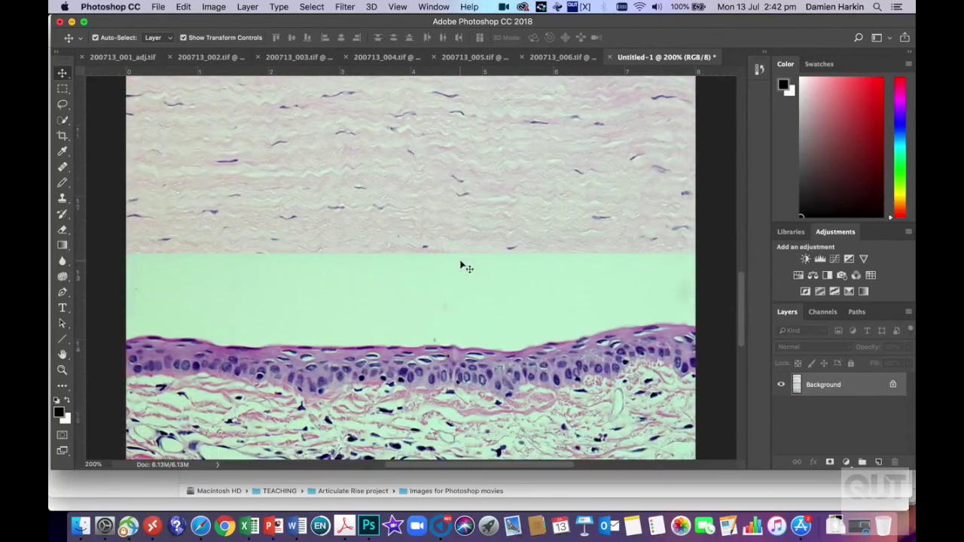
scroll(464, 266, down, 3)
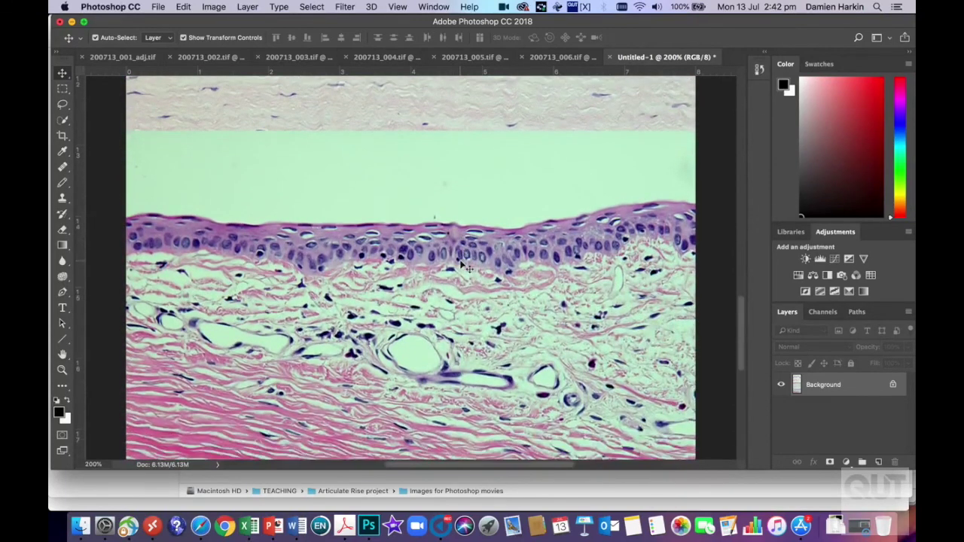